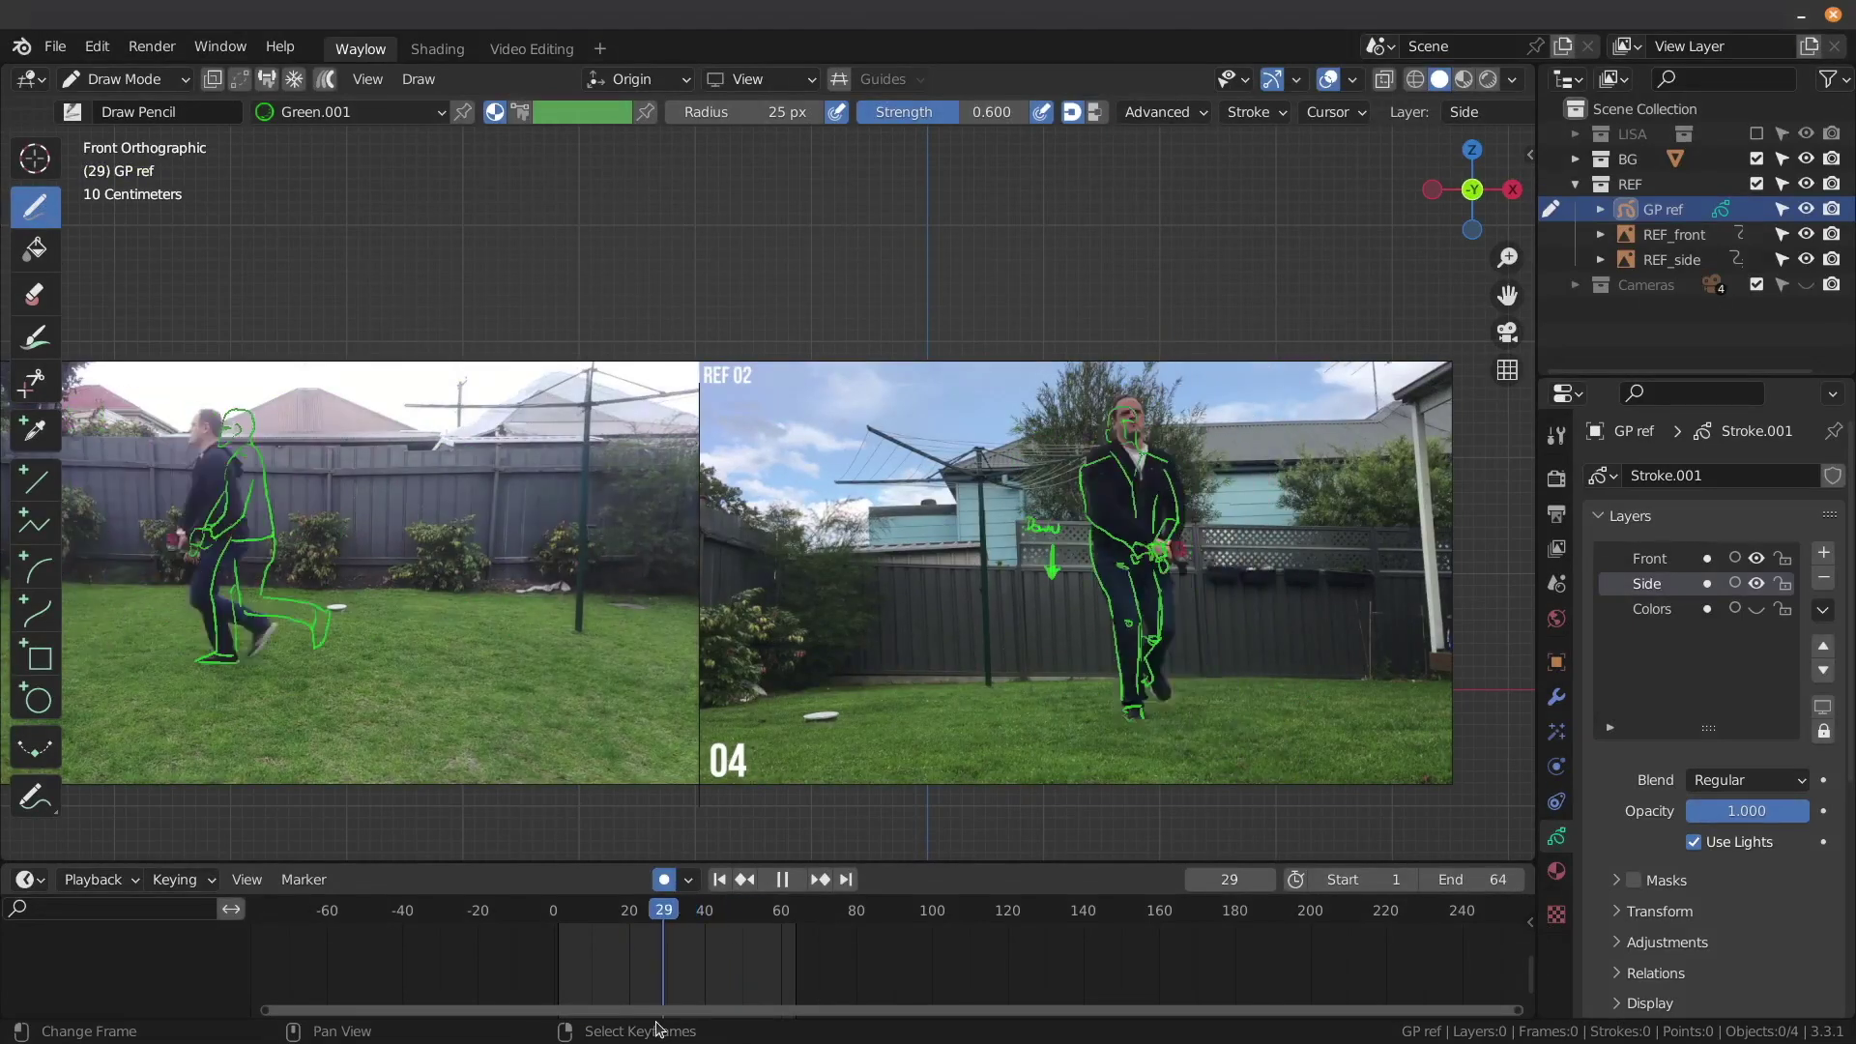
- Hide REF_front and REF_side, then scrub the green pose sketches forward to frame 36
drag(1806, 234, 1805, 259)
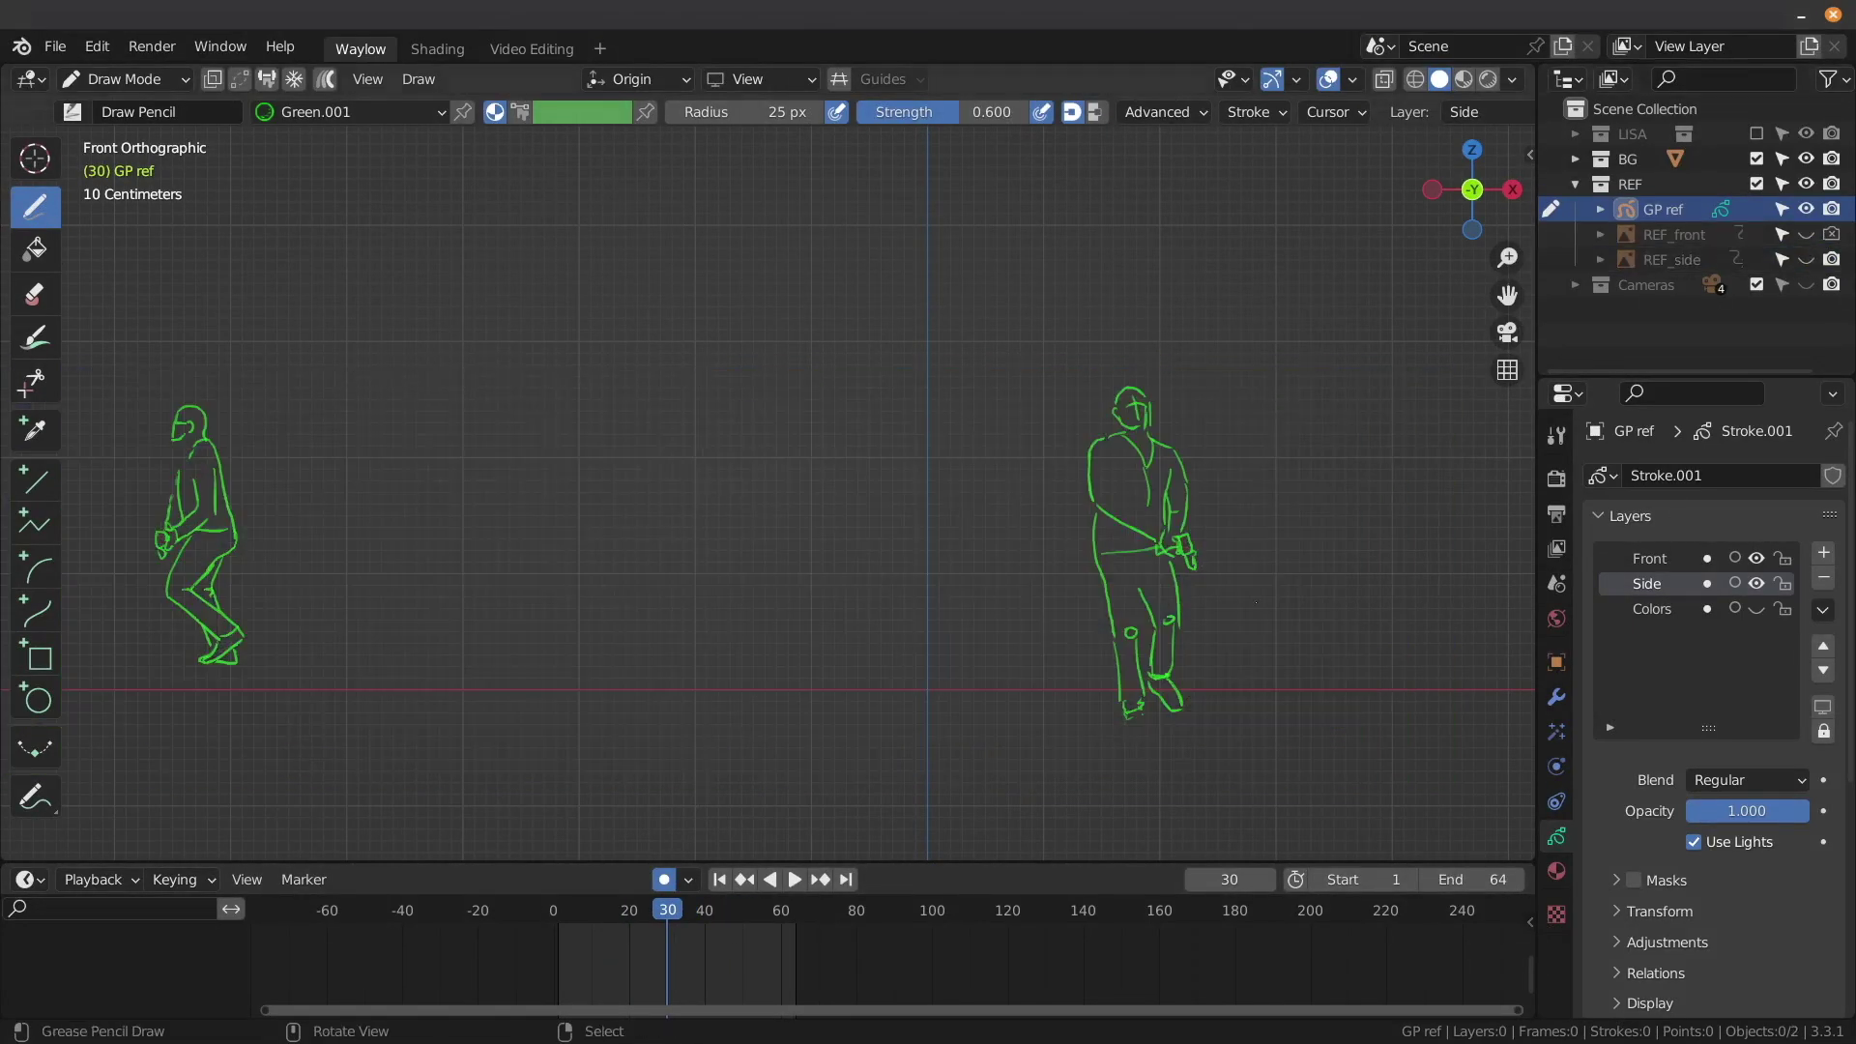
click(578, 967)
drag(578, 966, 689, 1027)
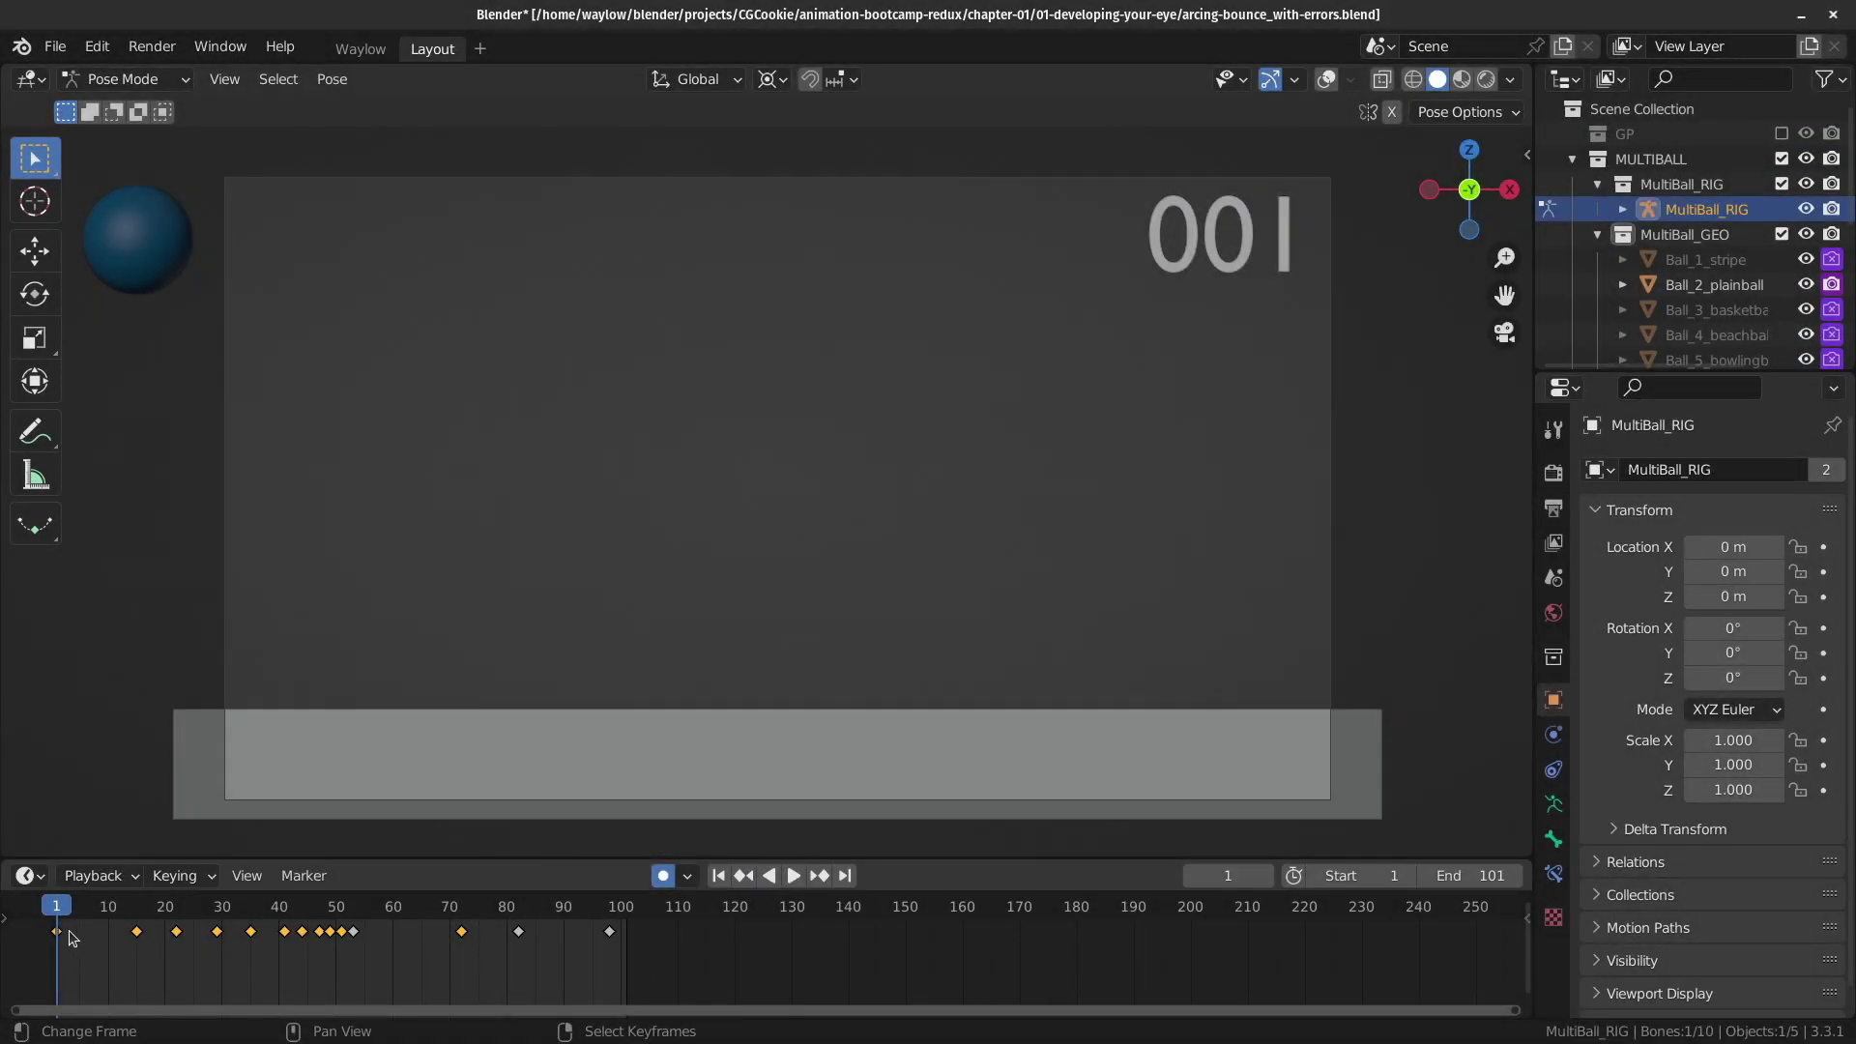
- Play the bouncing-ball animation, scrub around the first bounce, then enable the GP error annotations
key(space)
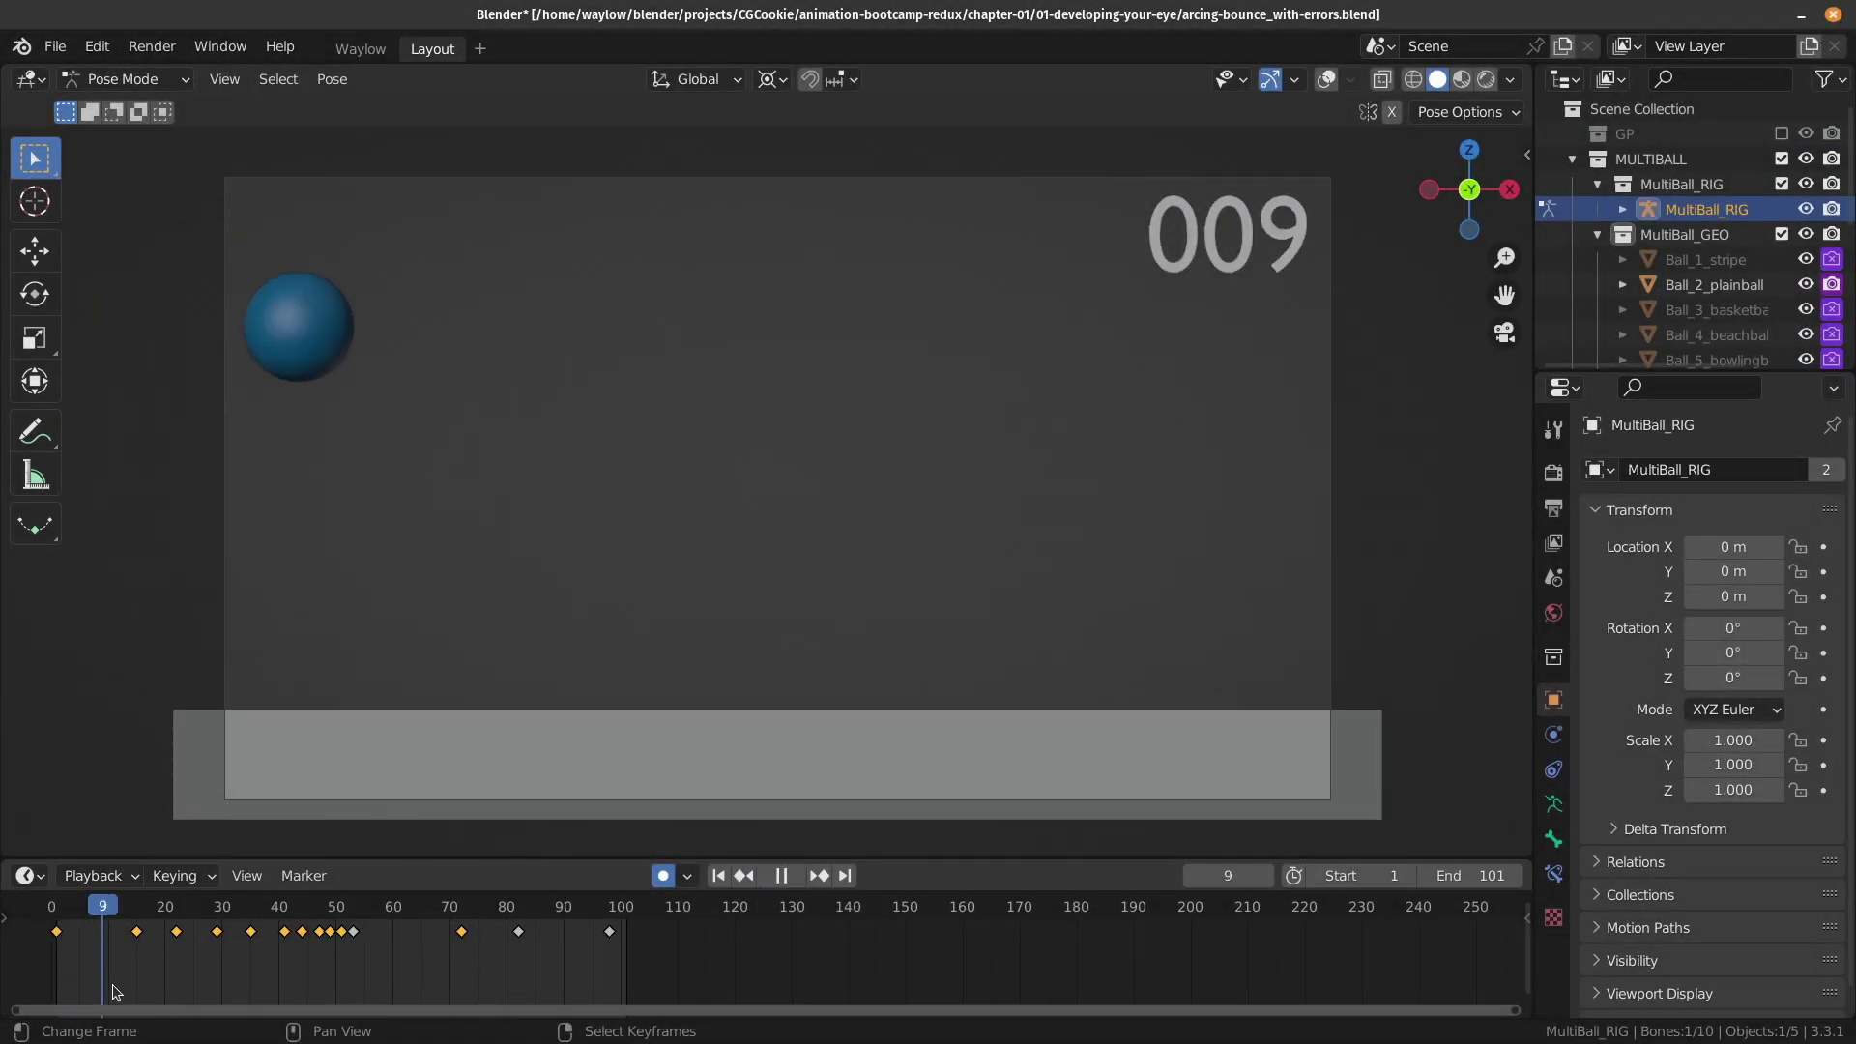
drag(122, 988, 568, 987)
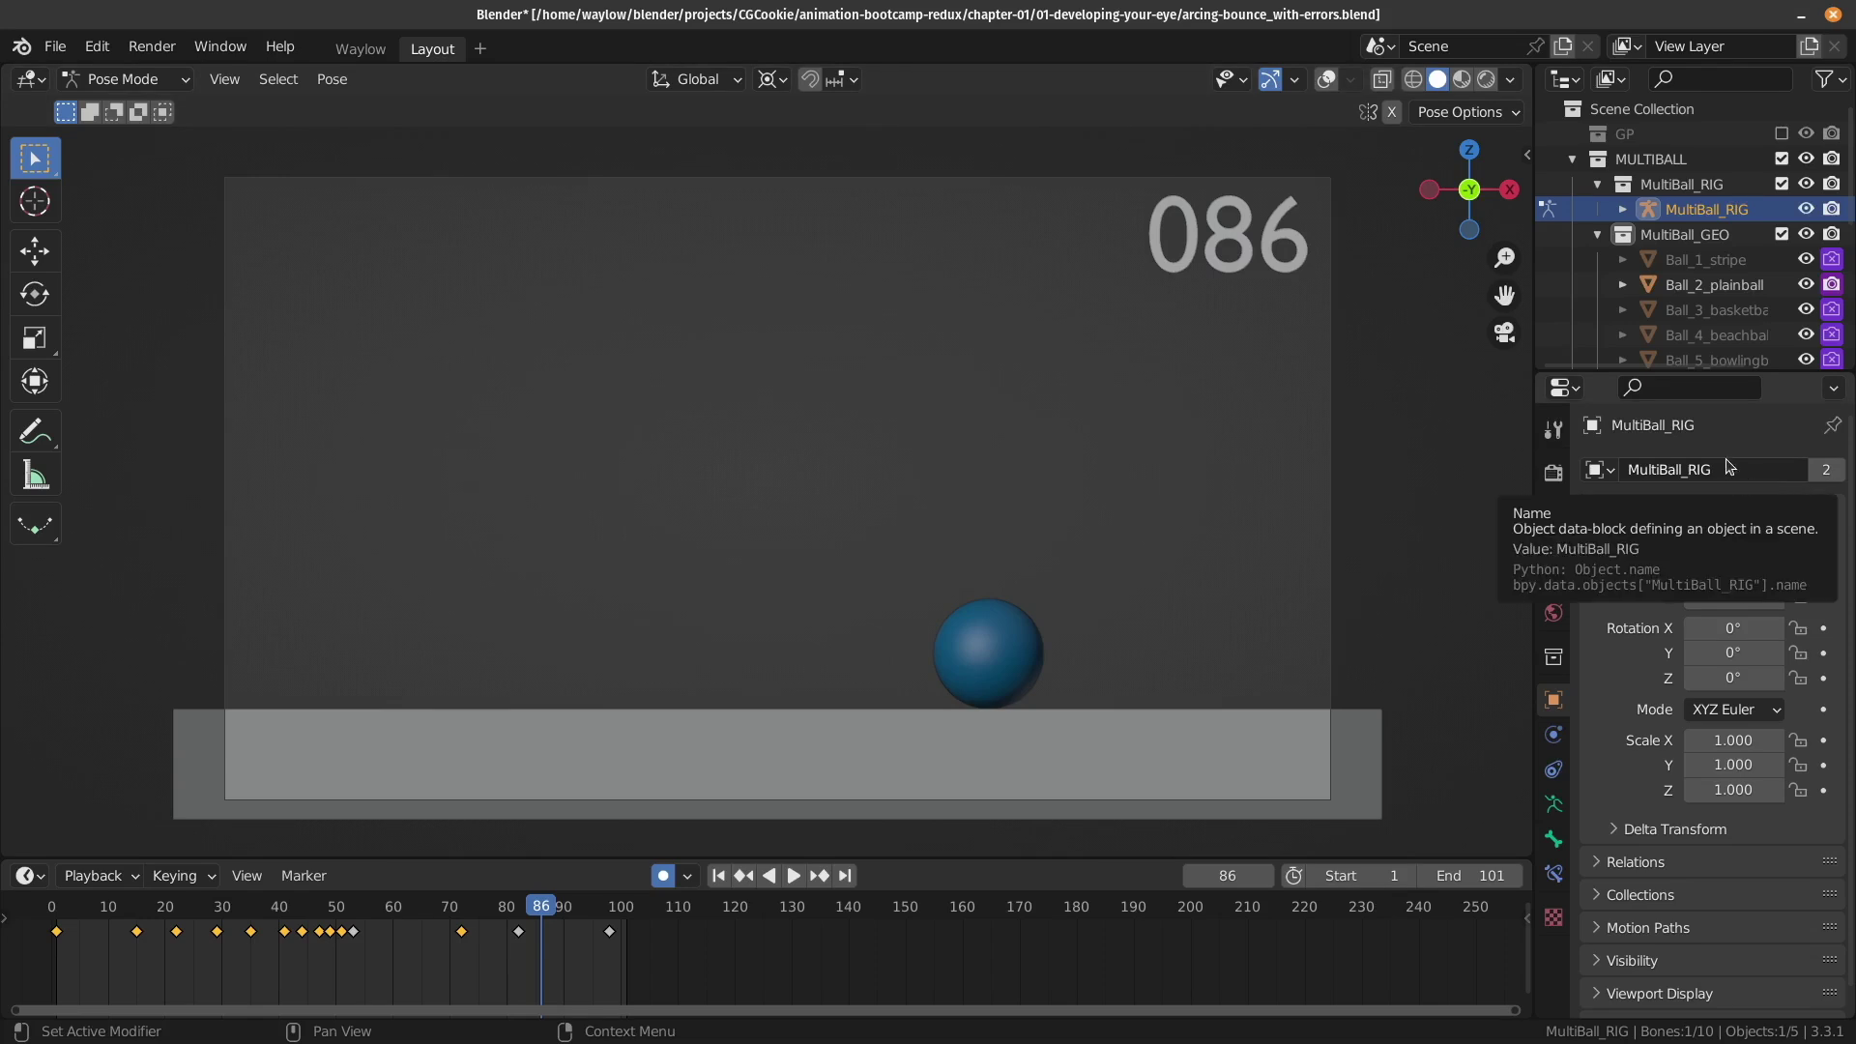
click(1782, 133)
- Play the animation from the first frame, then scrub to the contact at frame 15
click(52, 931)
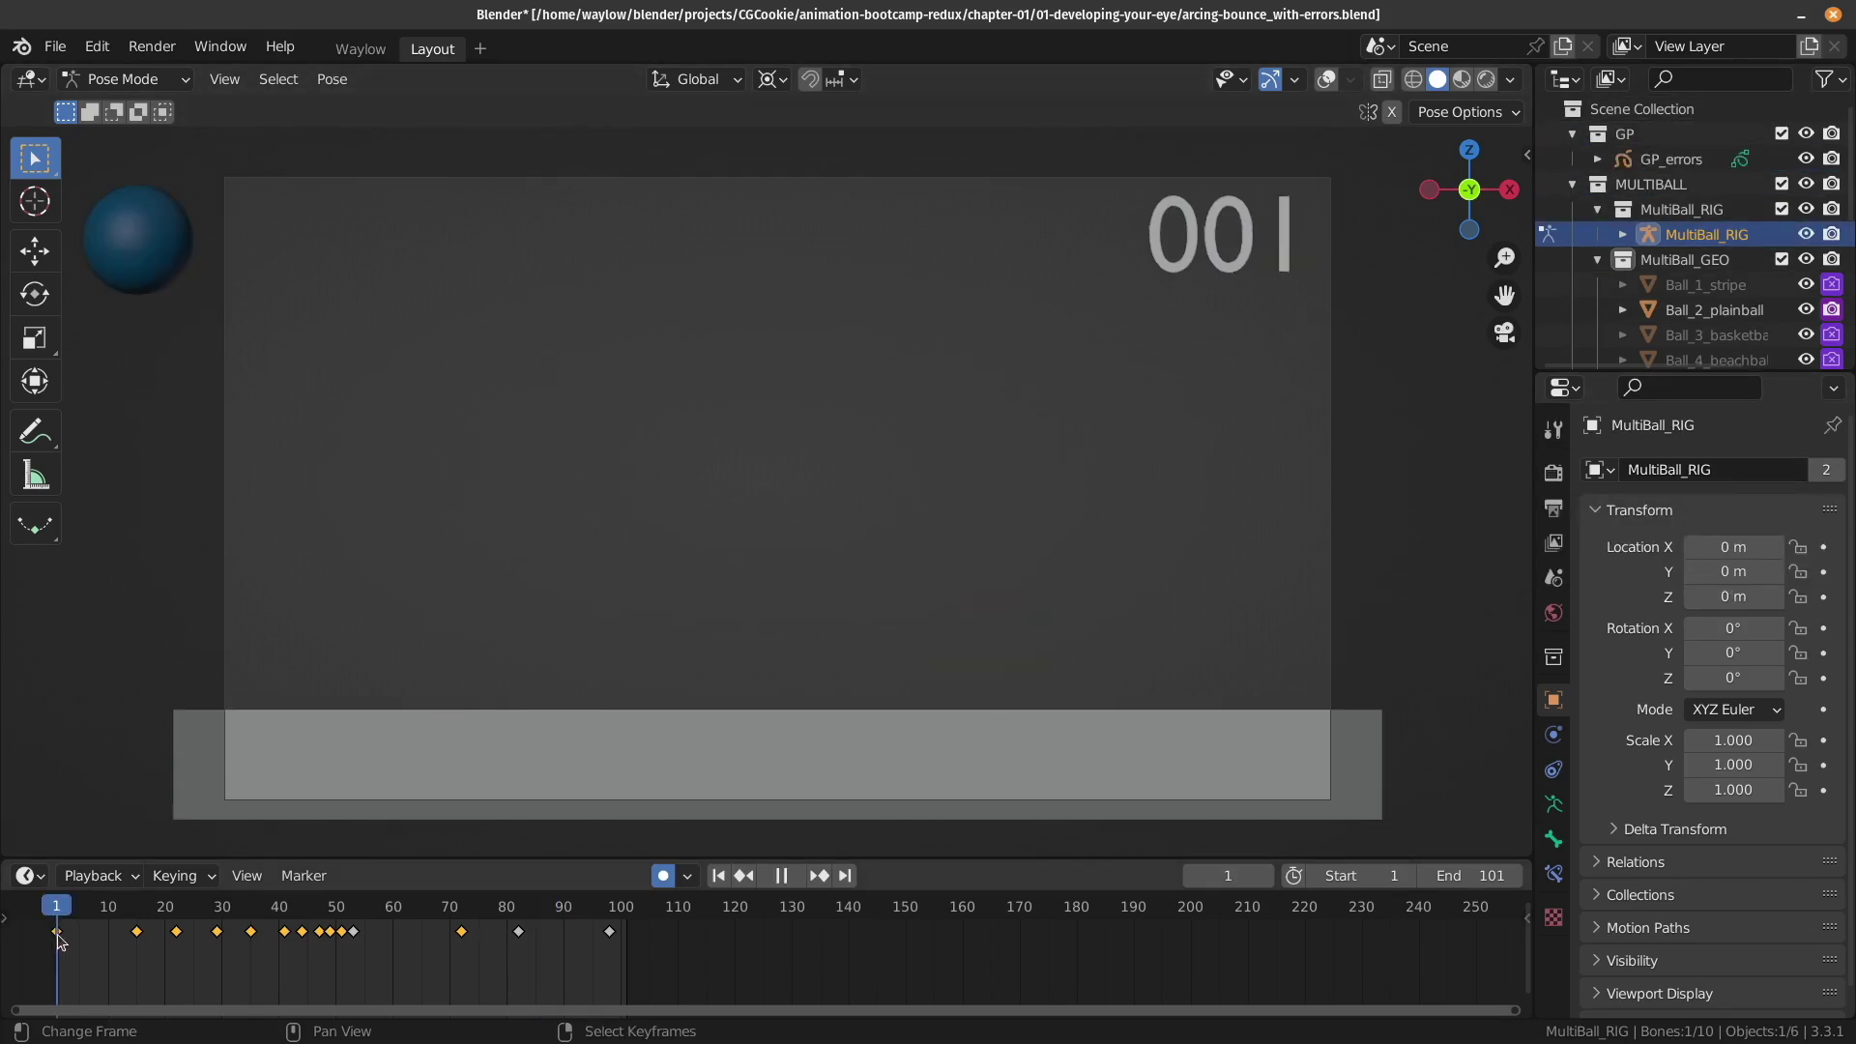
key(space)
key(space)
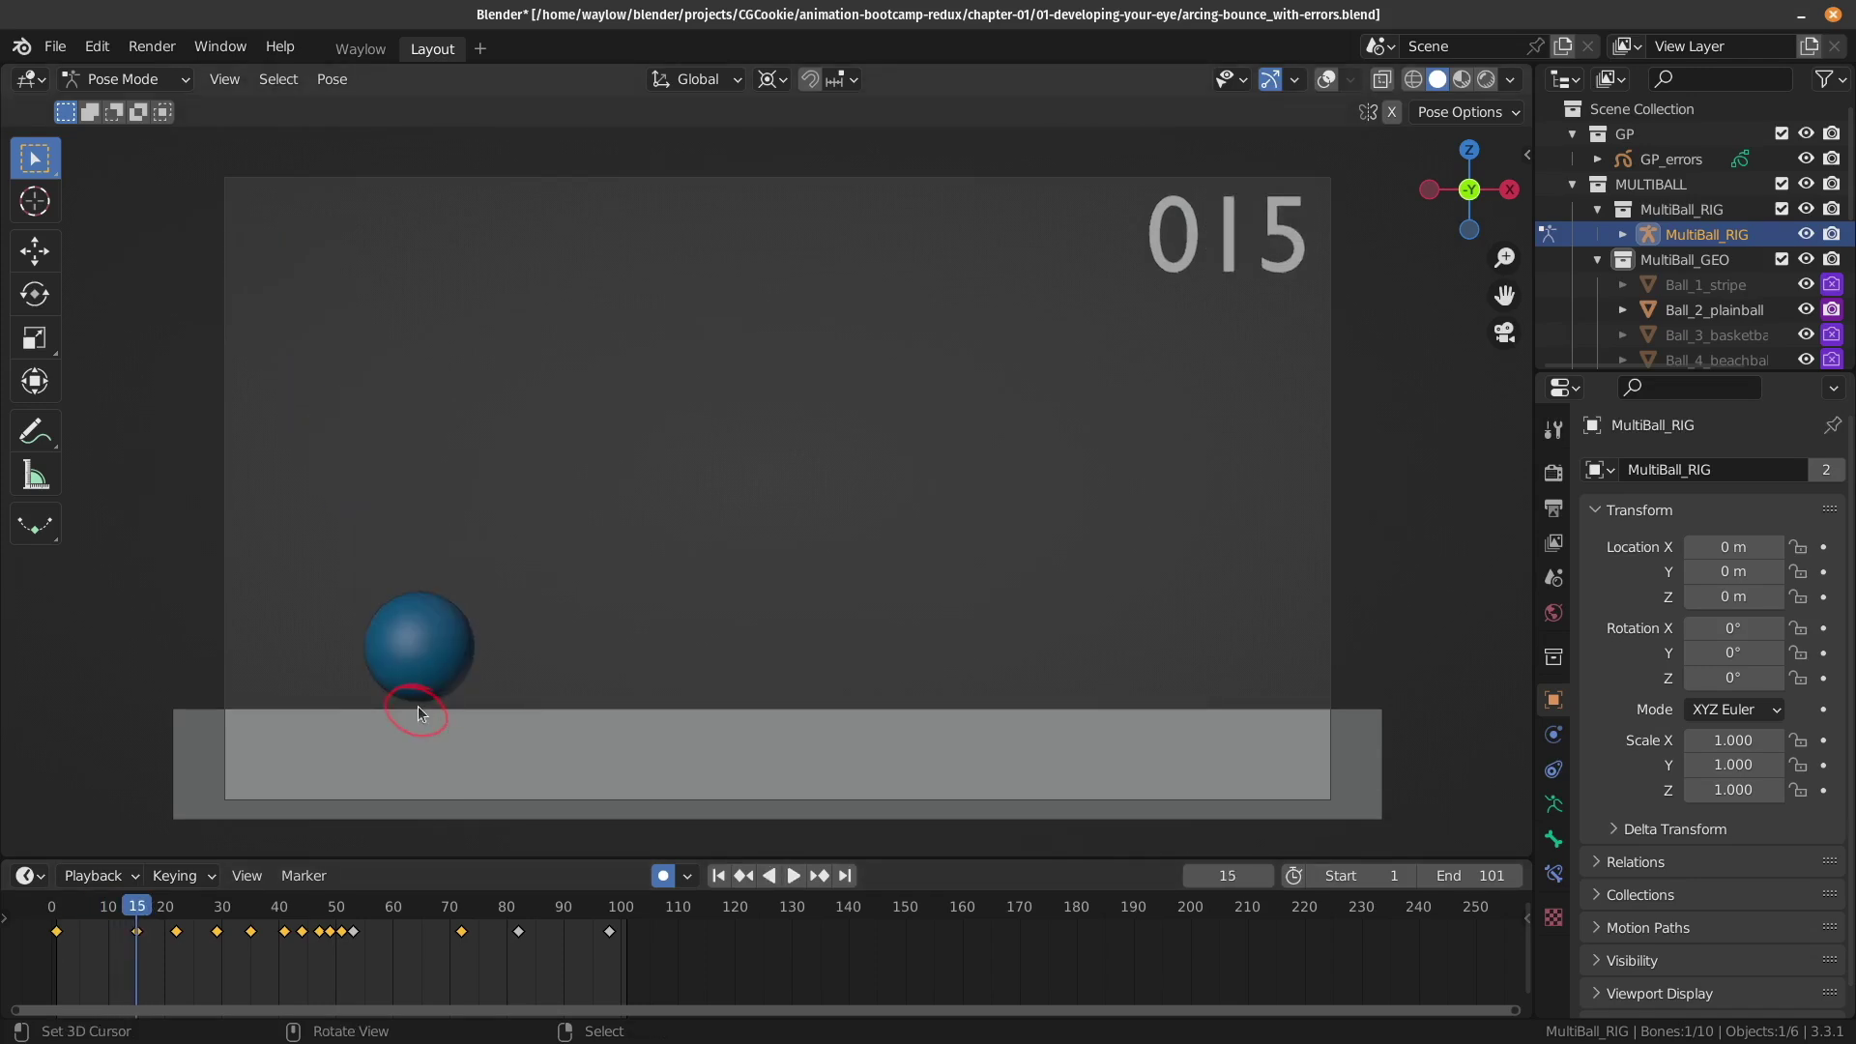
click(142, 967)
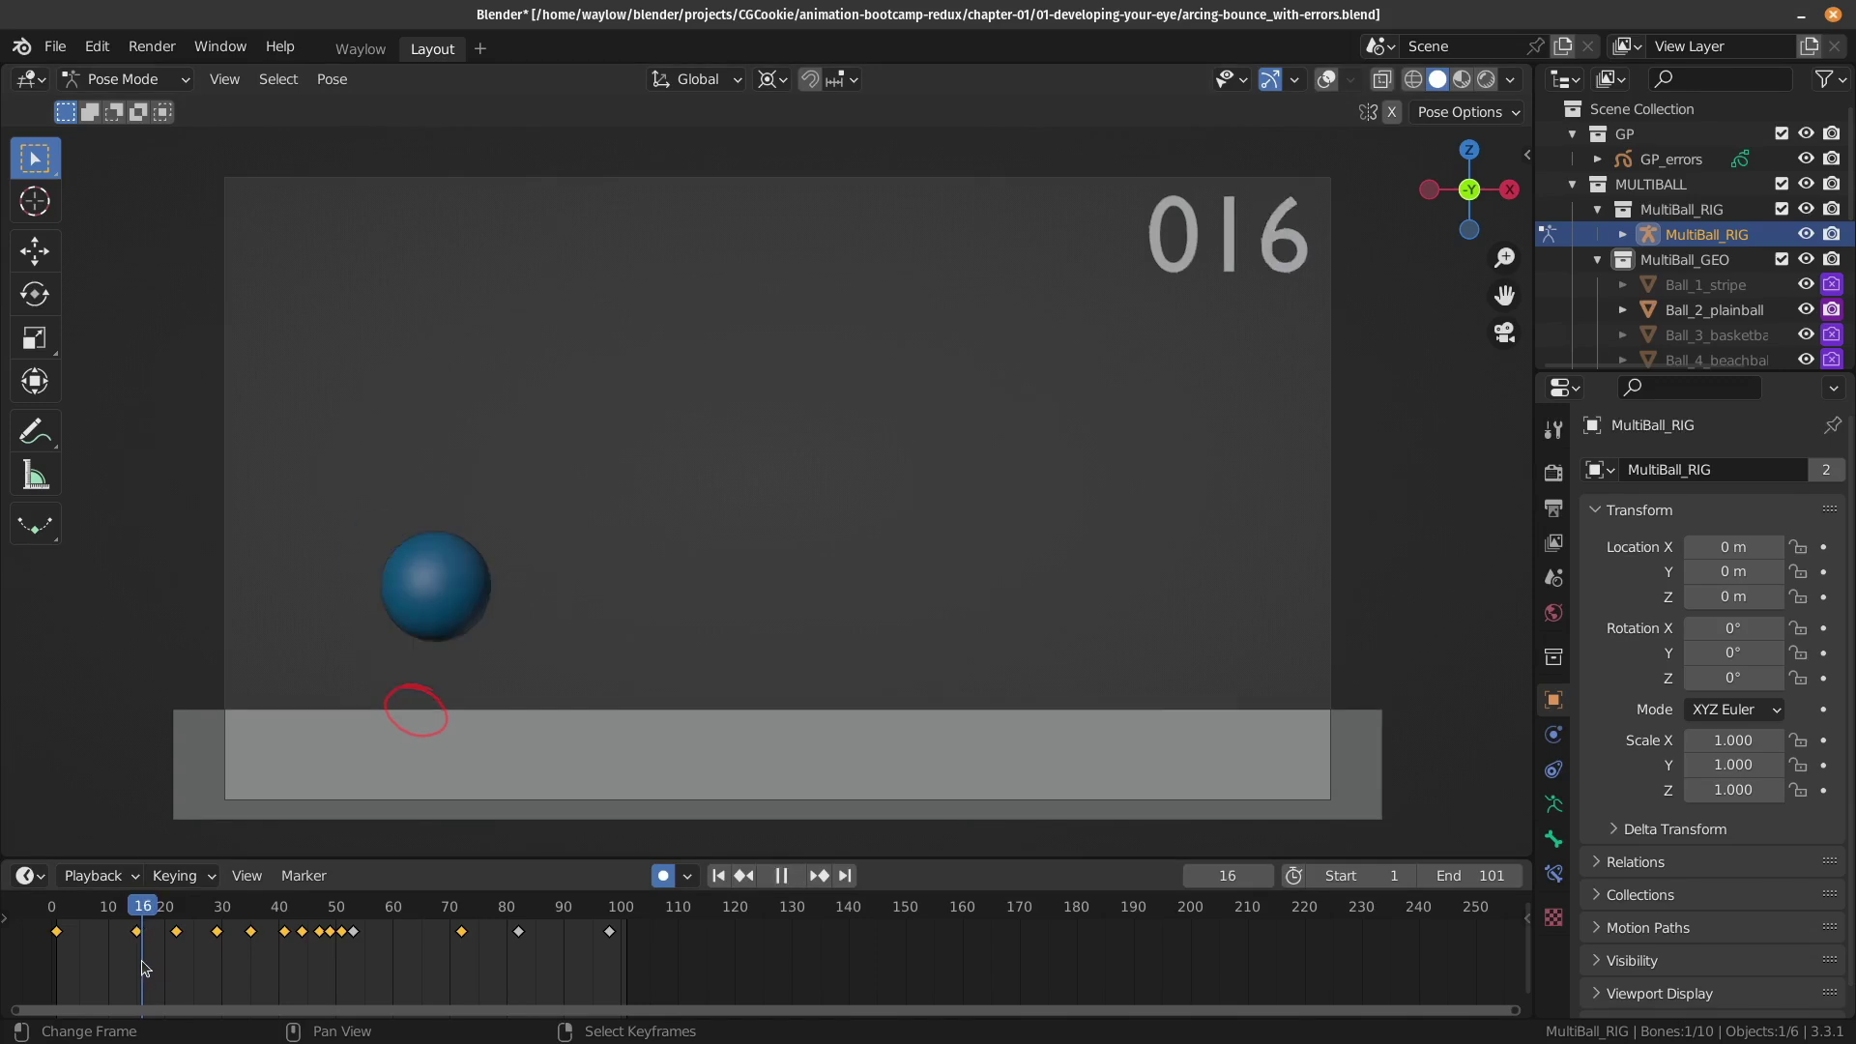
drag(142, 967, 232, 966)
- Step back and forth one frame at a time around frame 30, checking the spacing notes
key(Left)
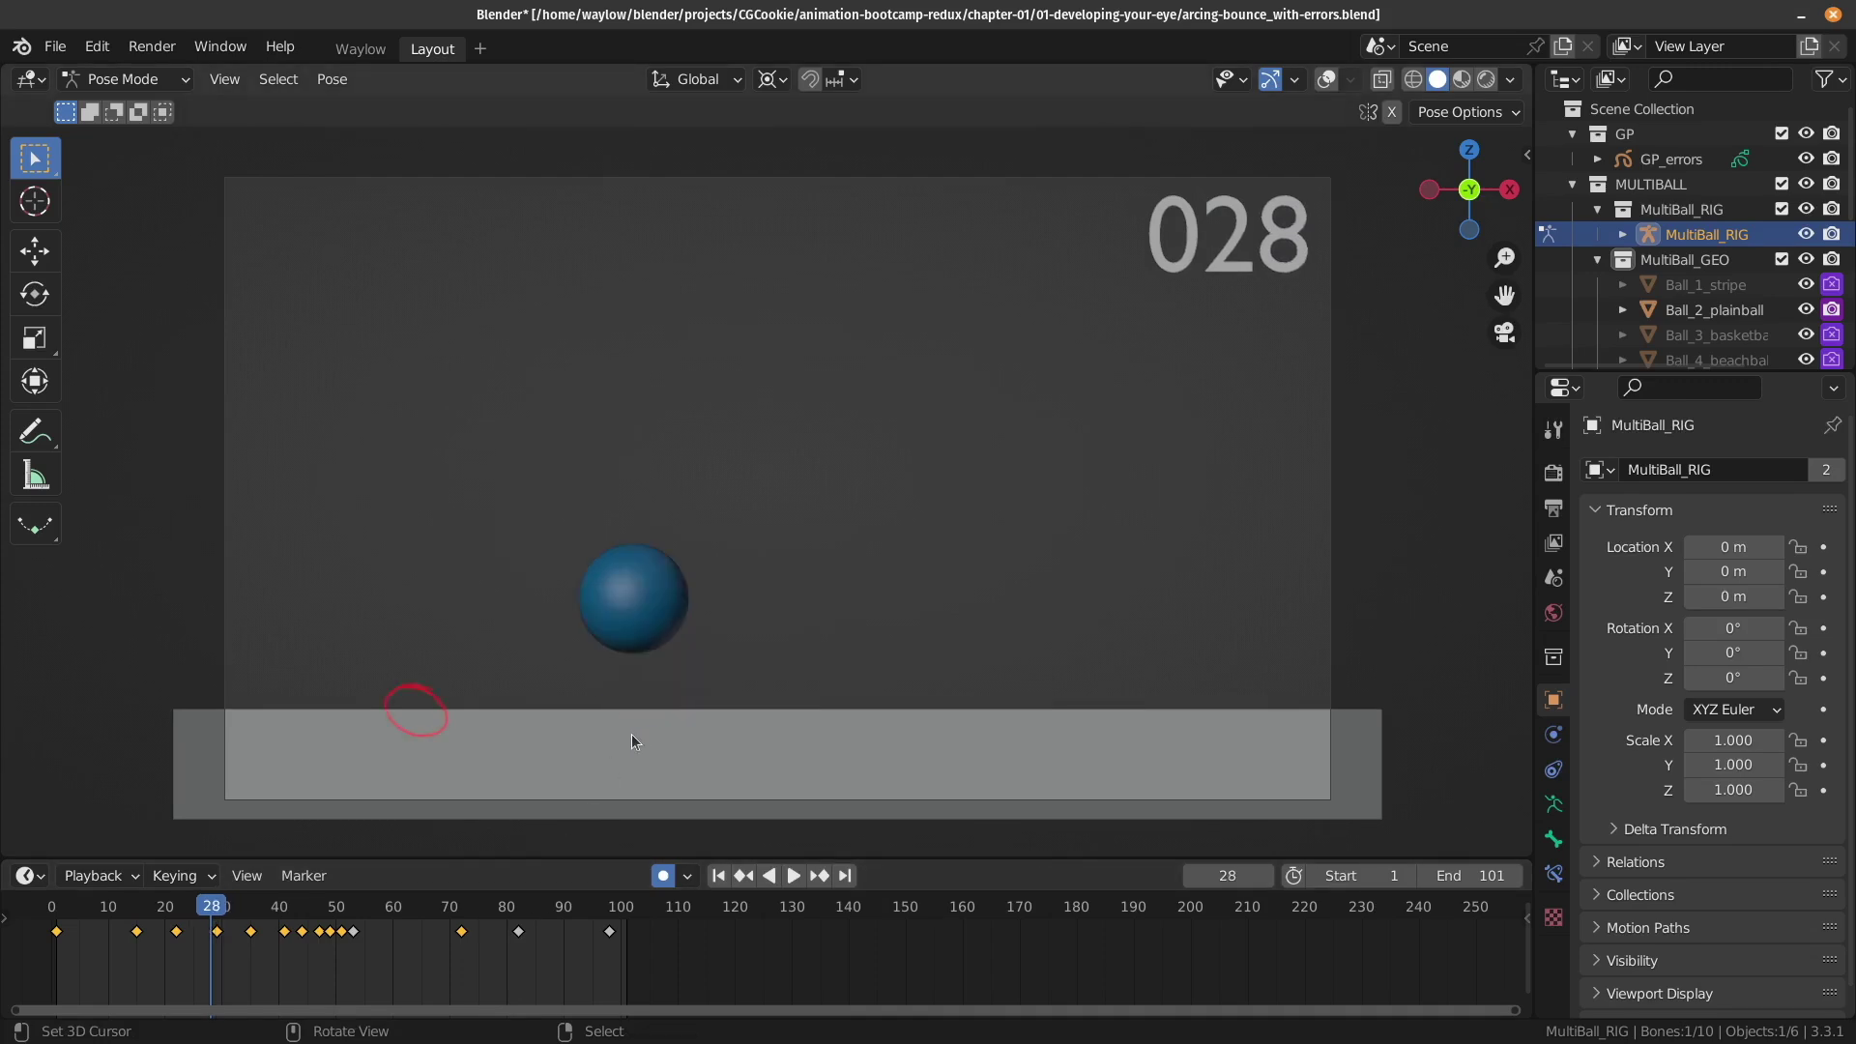
key(Right)
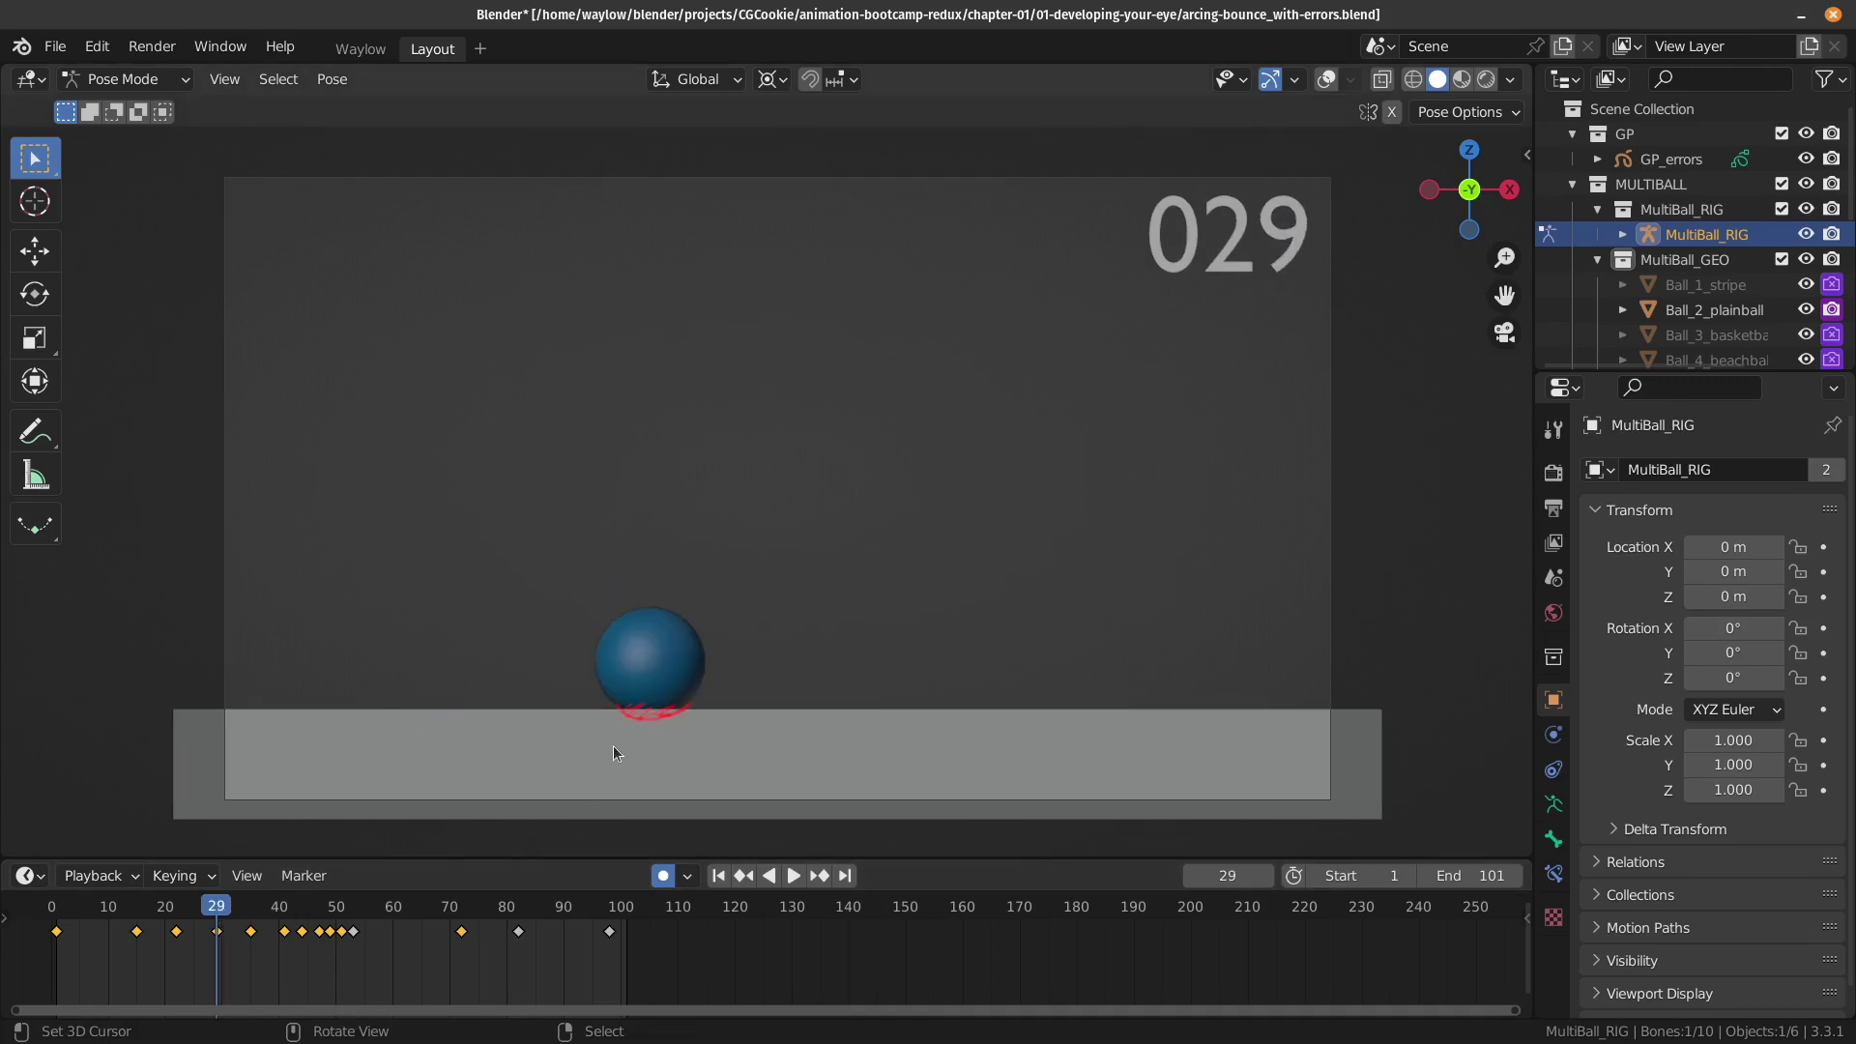
key(Right)
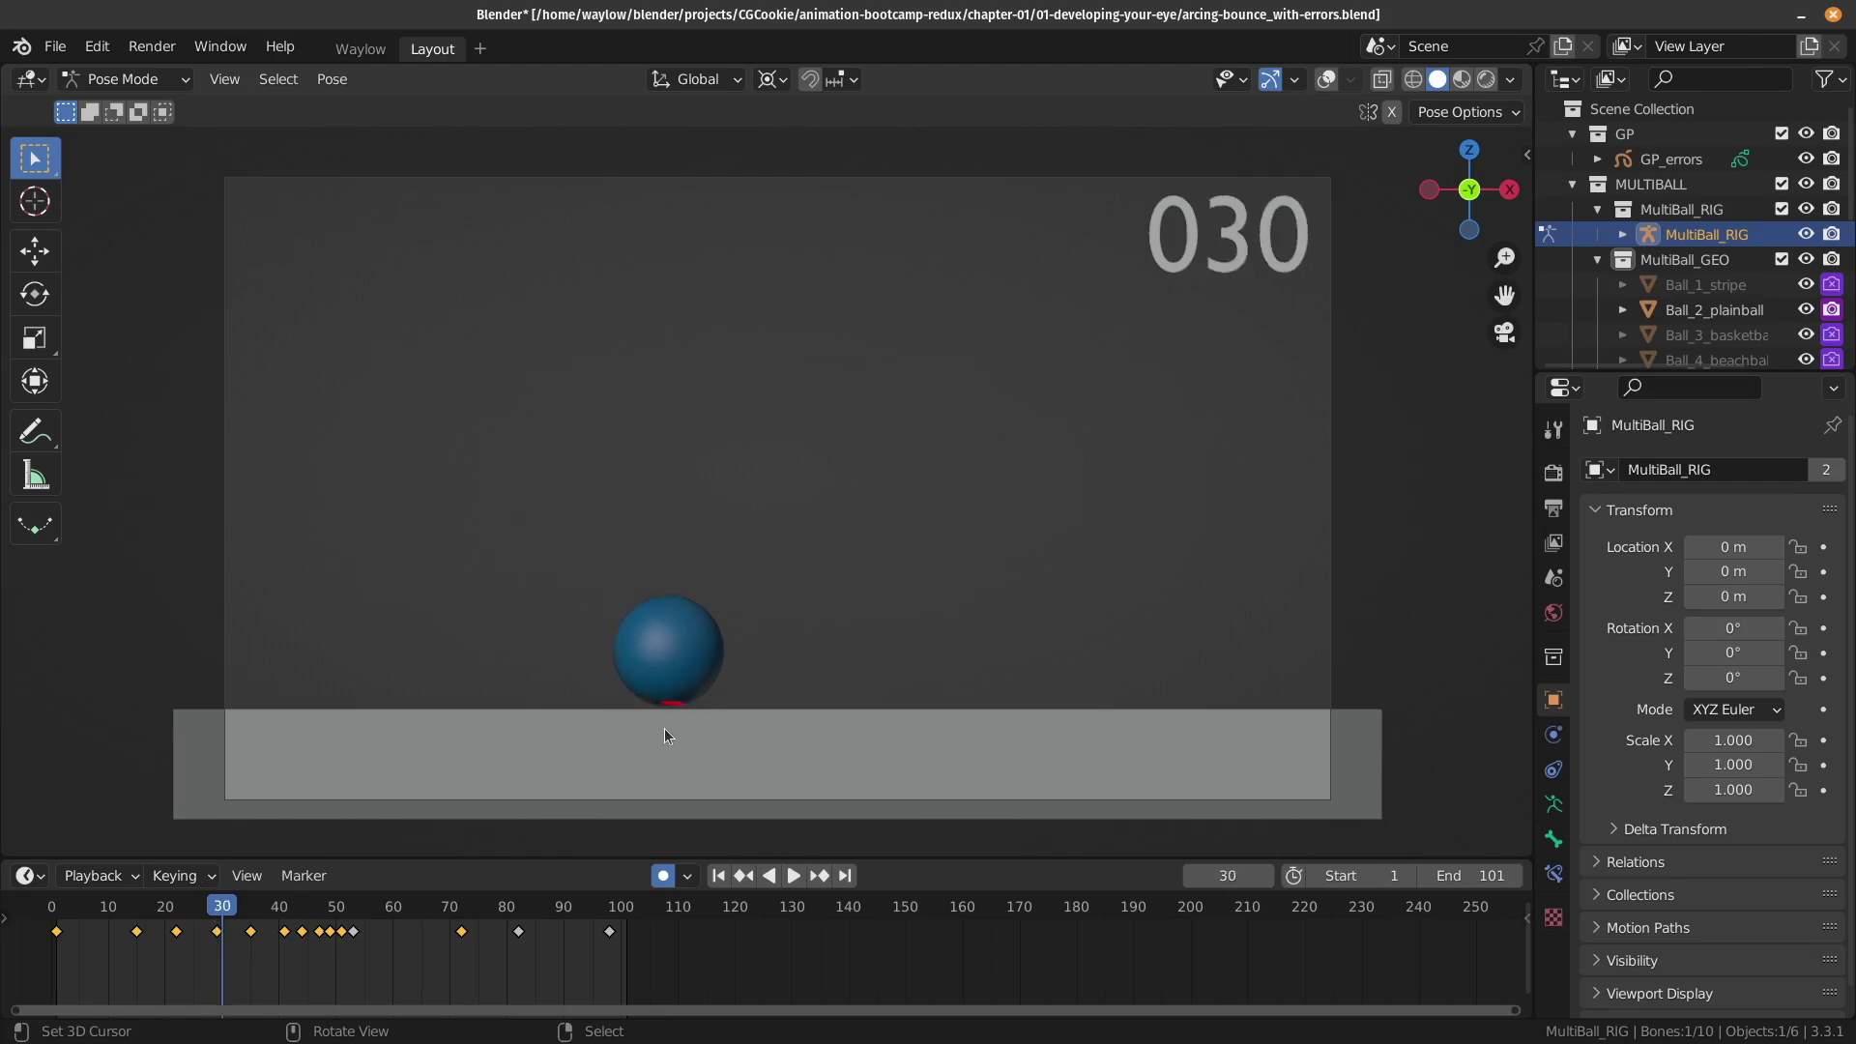
key(Left)
key(Right)
key(Left)
key(Right)
key(Right)
key(Left)
key(Right)
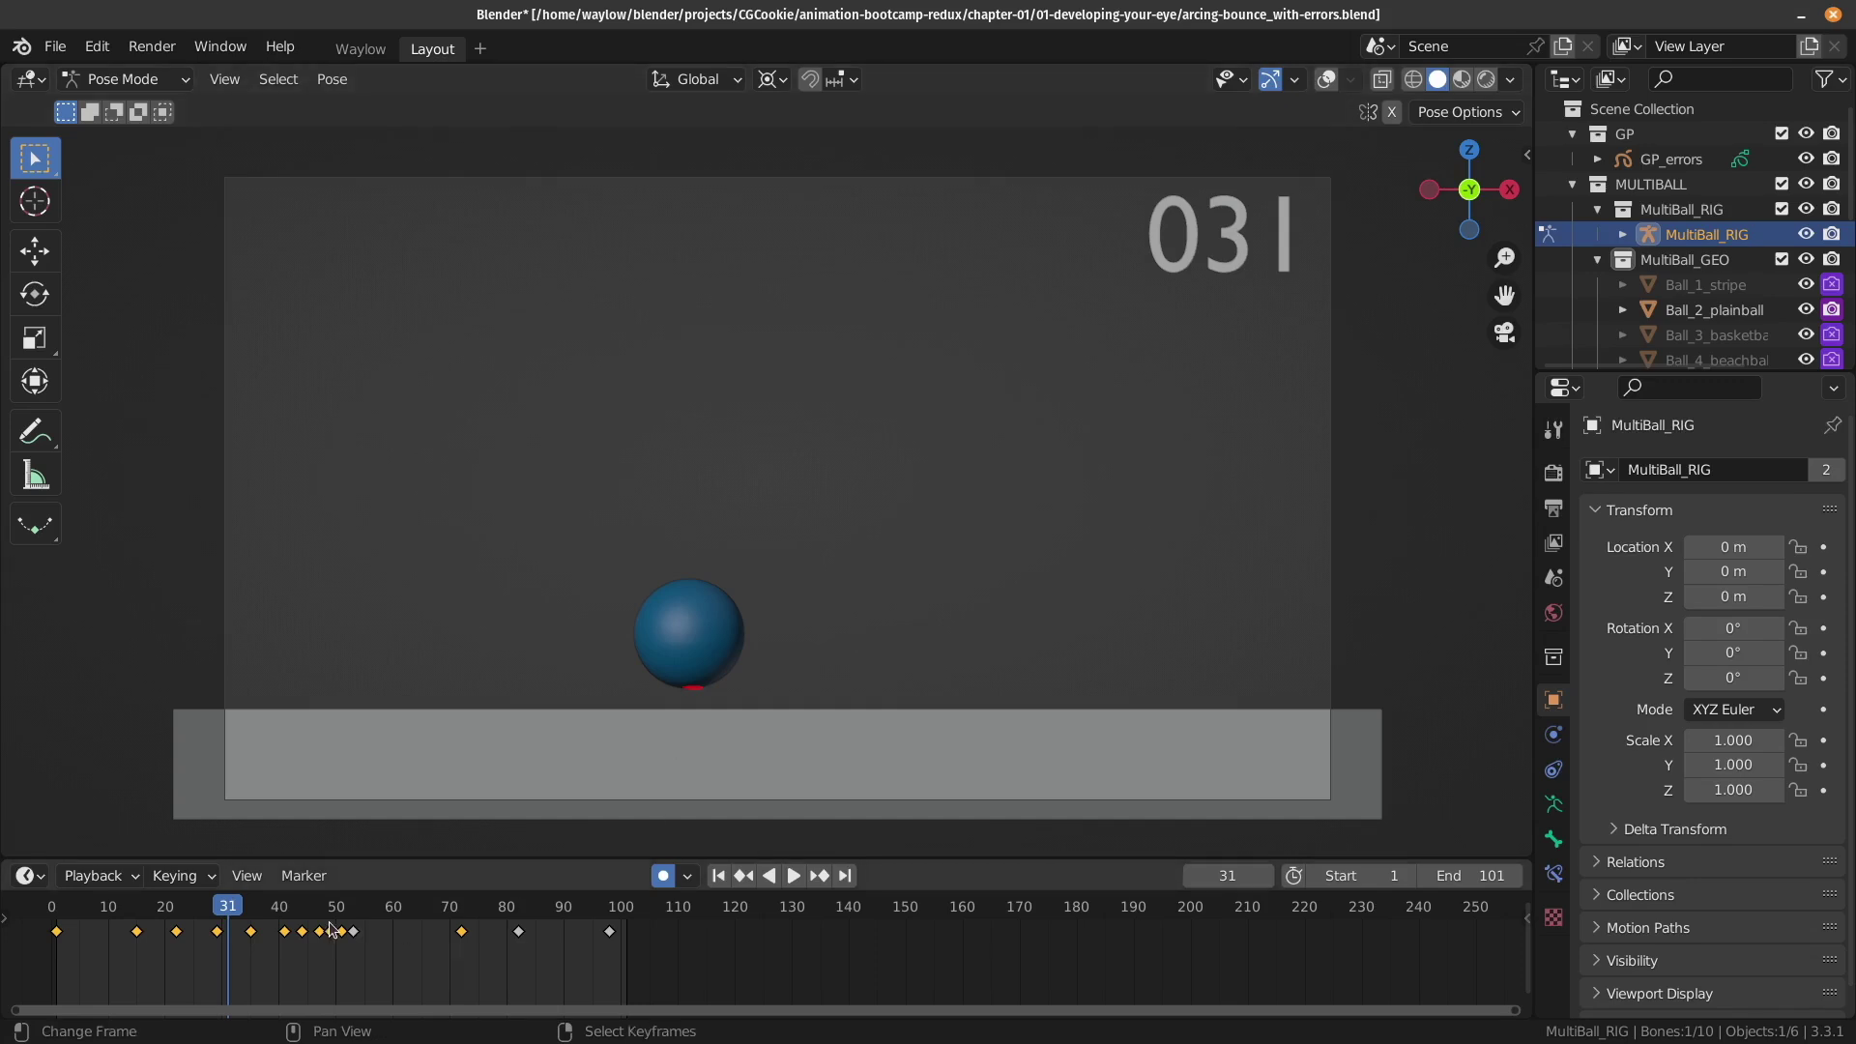
- Play on from frame 31, return to frame 36, and play forward past frame 50
key(space)
drag(256, 960, 227, 954)
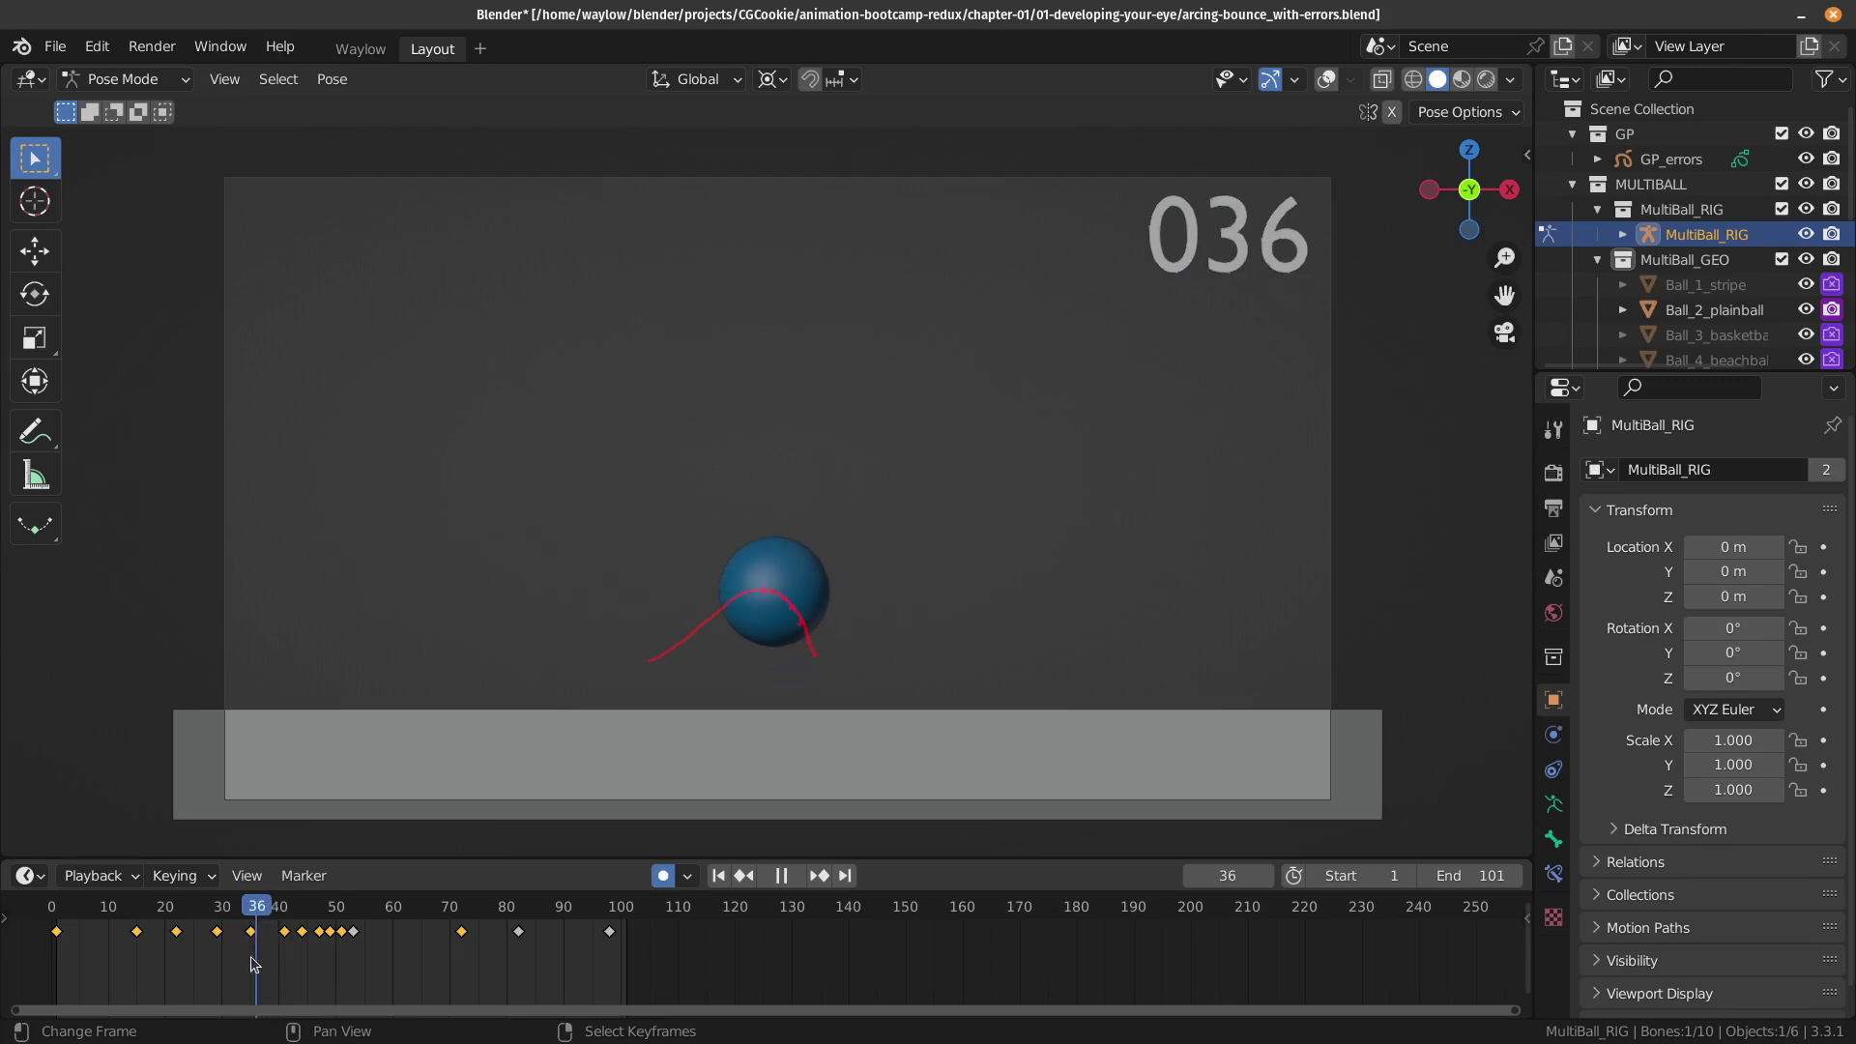
key(Escape)
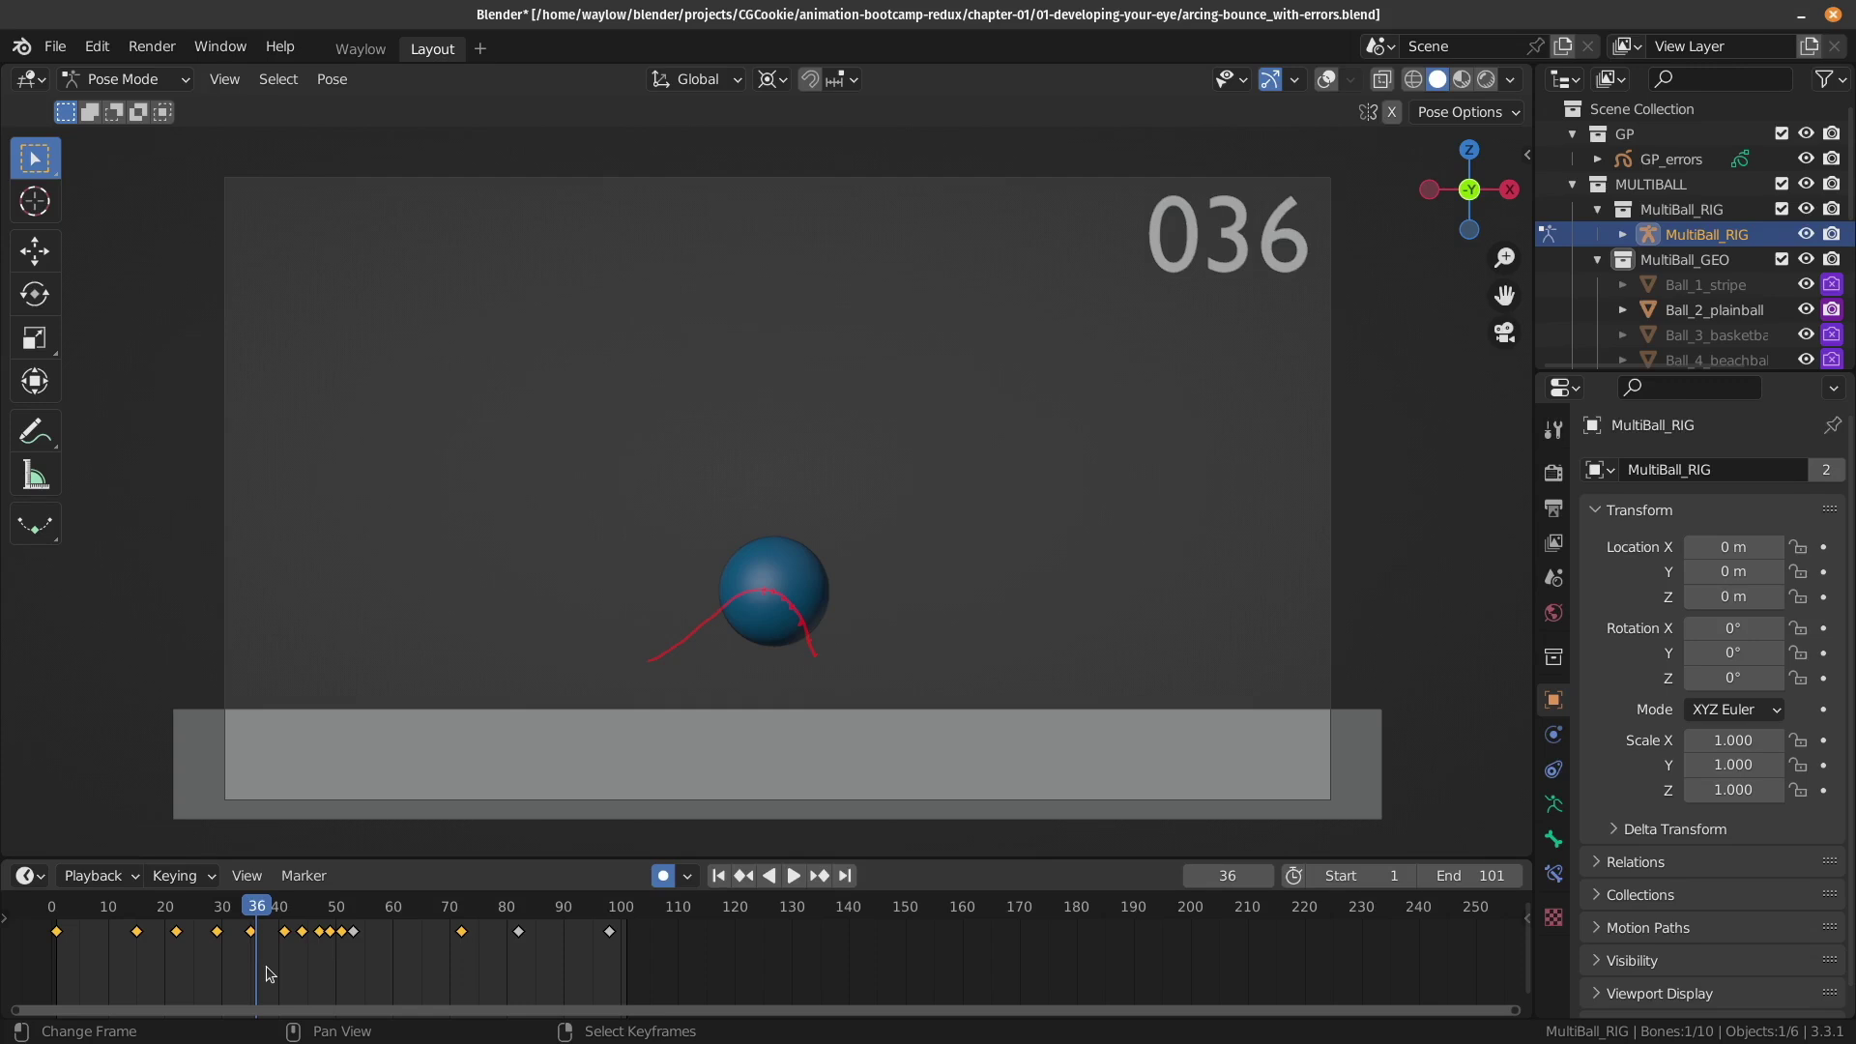
key(space)
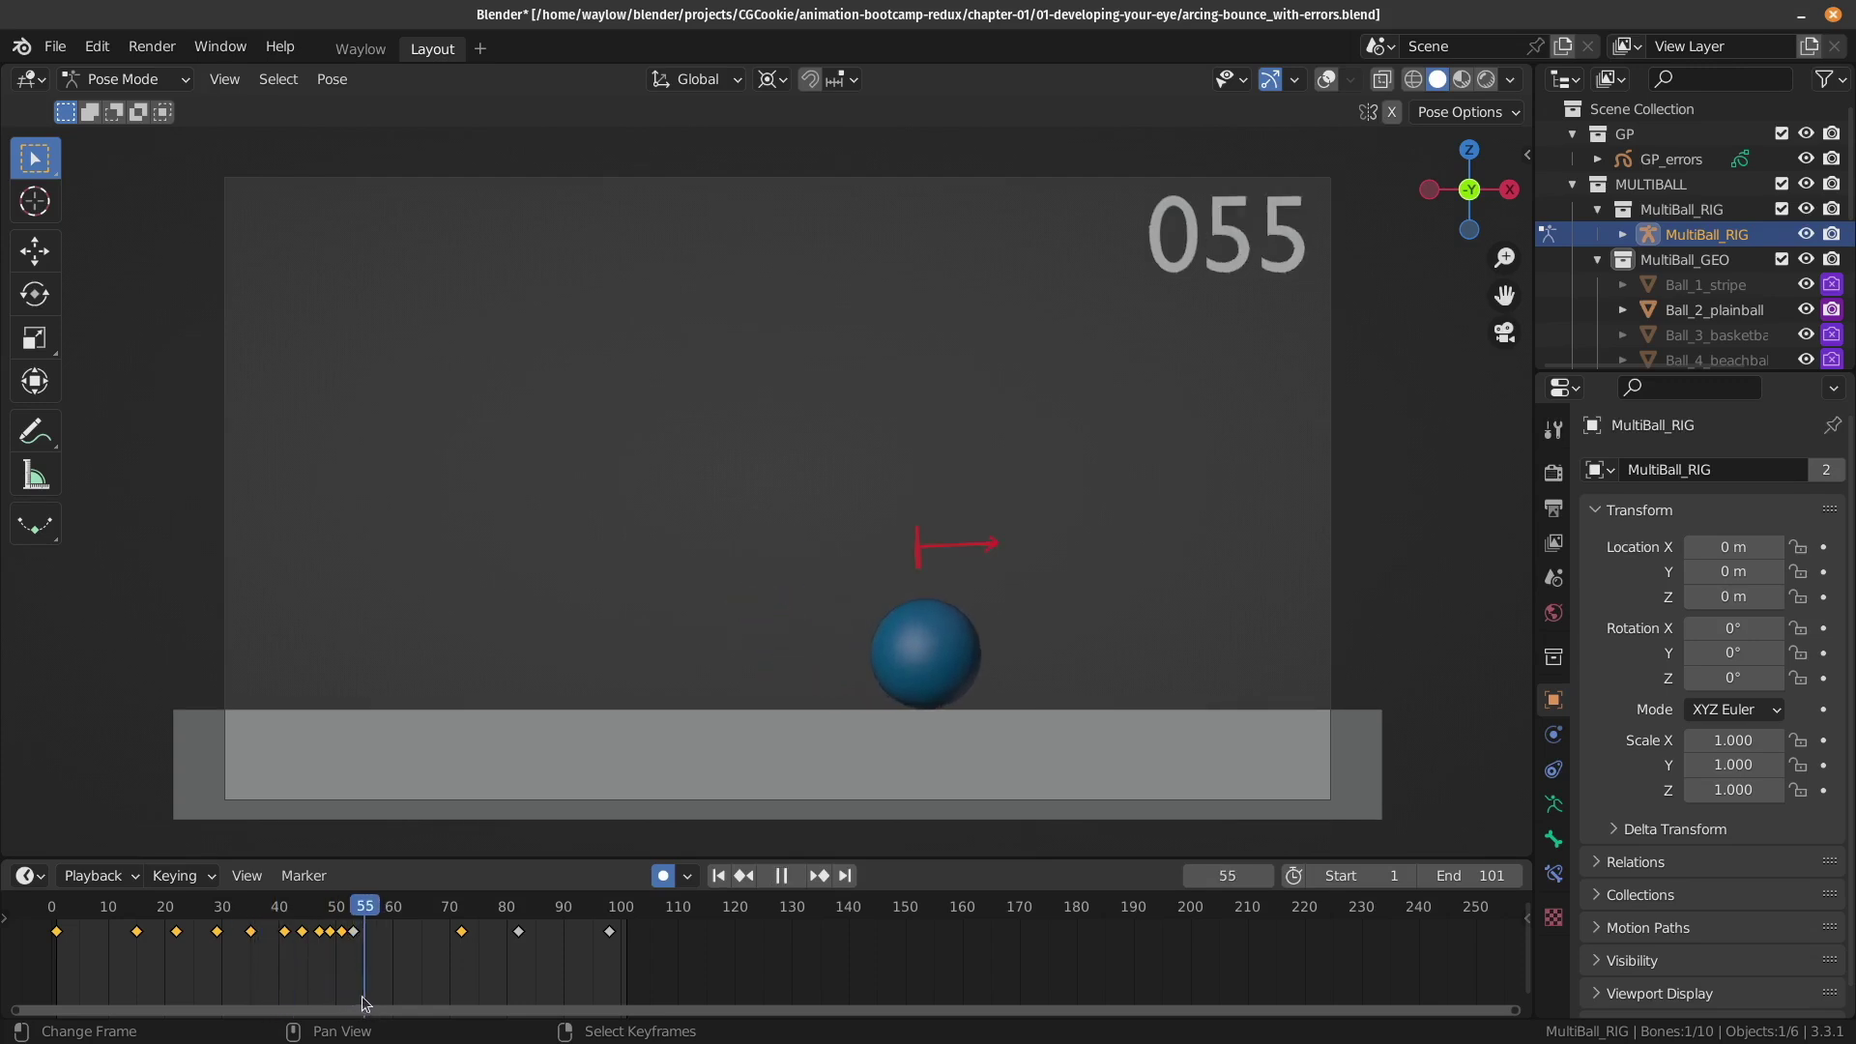
key(space)
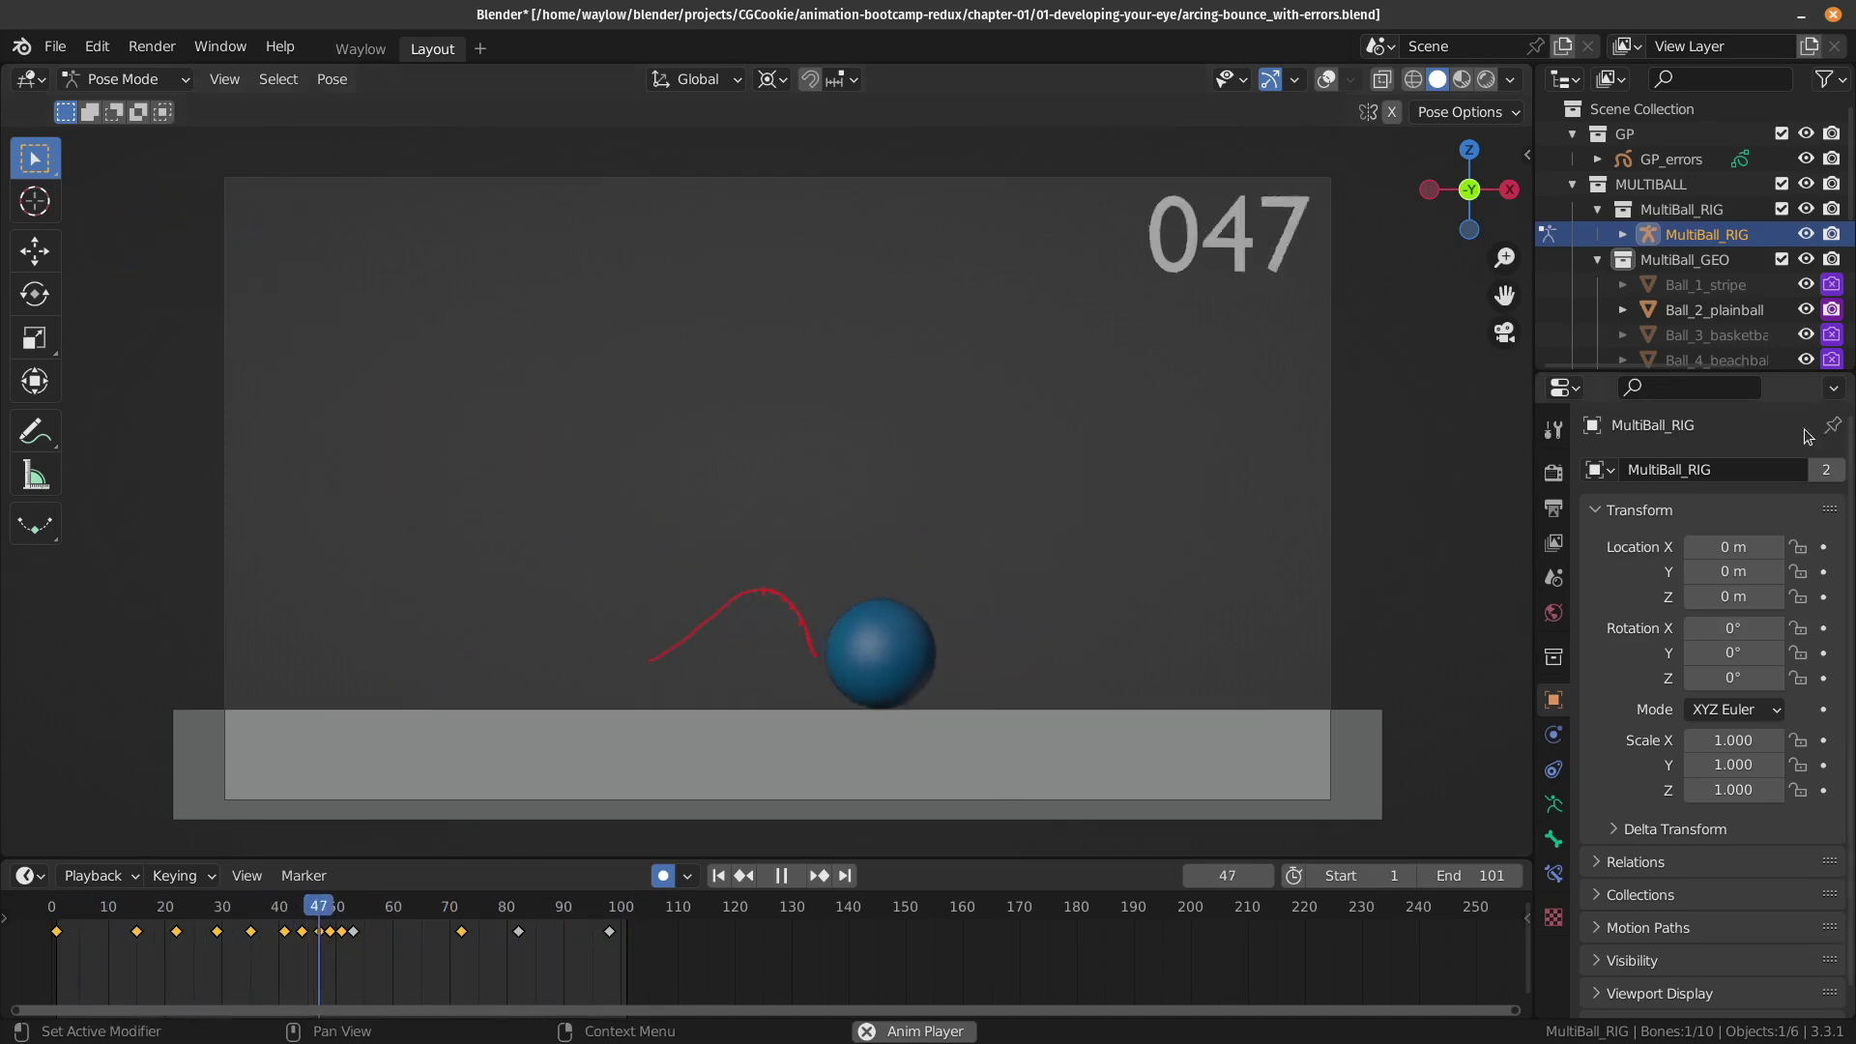
- Untick the GP collection to hide the red error notes
click(1781, 134)
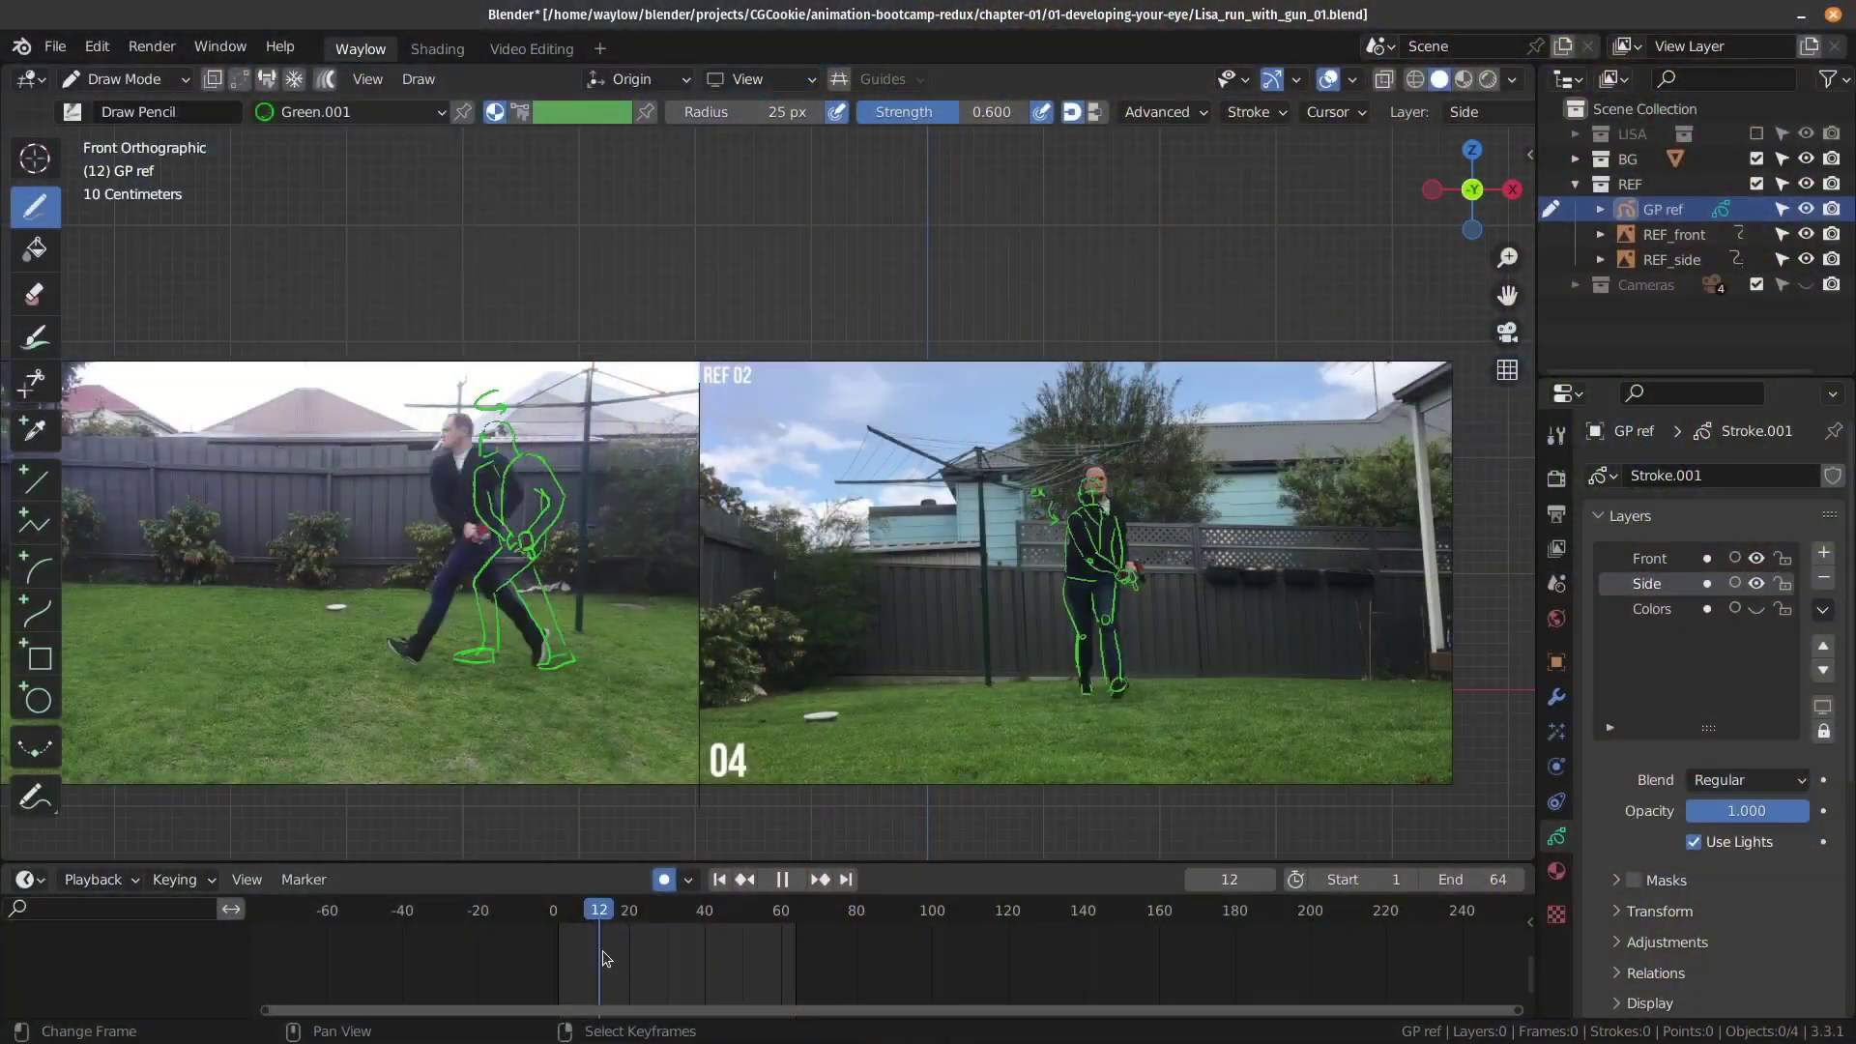
- Scrub the running reference from frame 26 to 43, then the wall-flip animation near frame 69
drag(660, 983, 644, 1029)
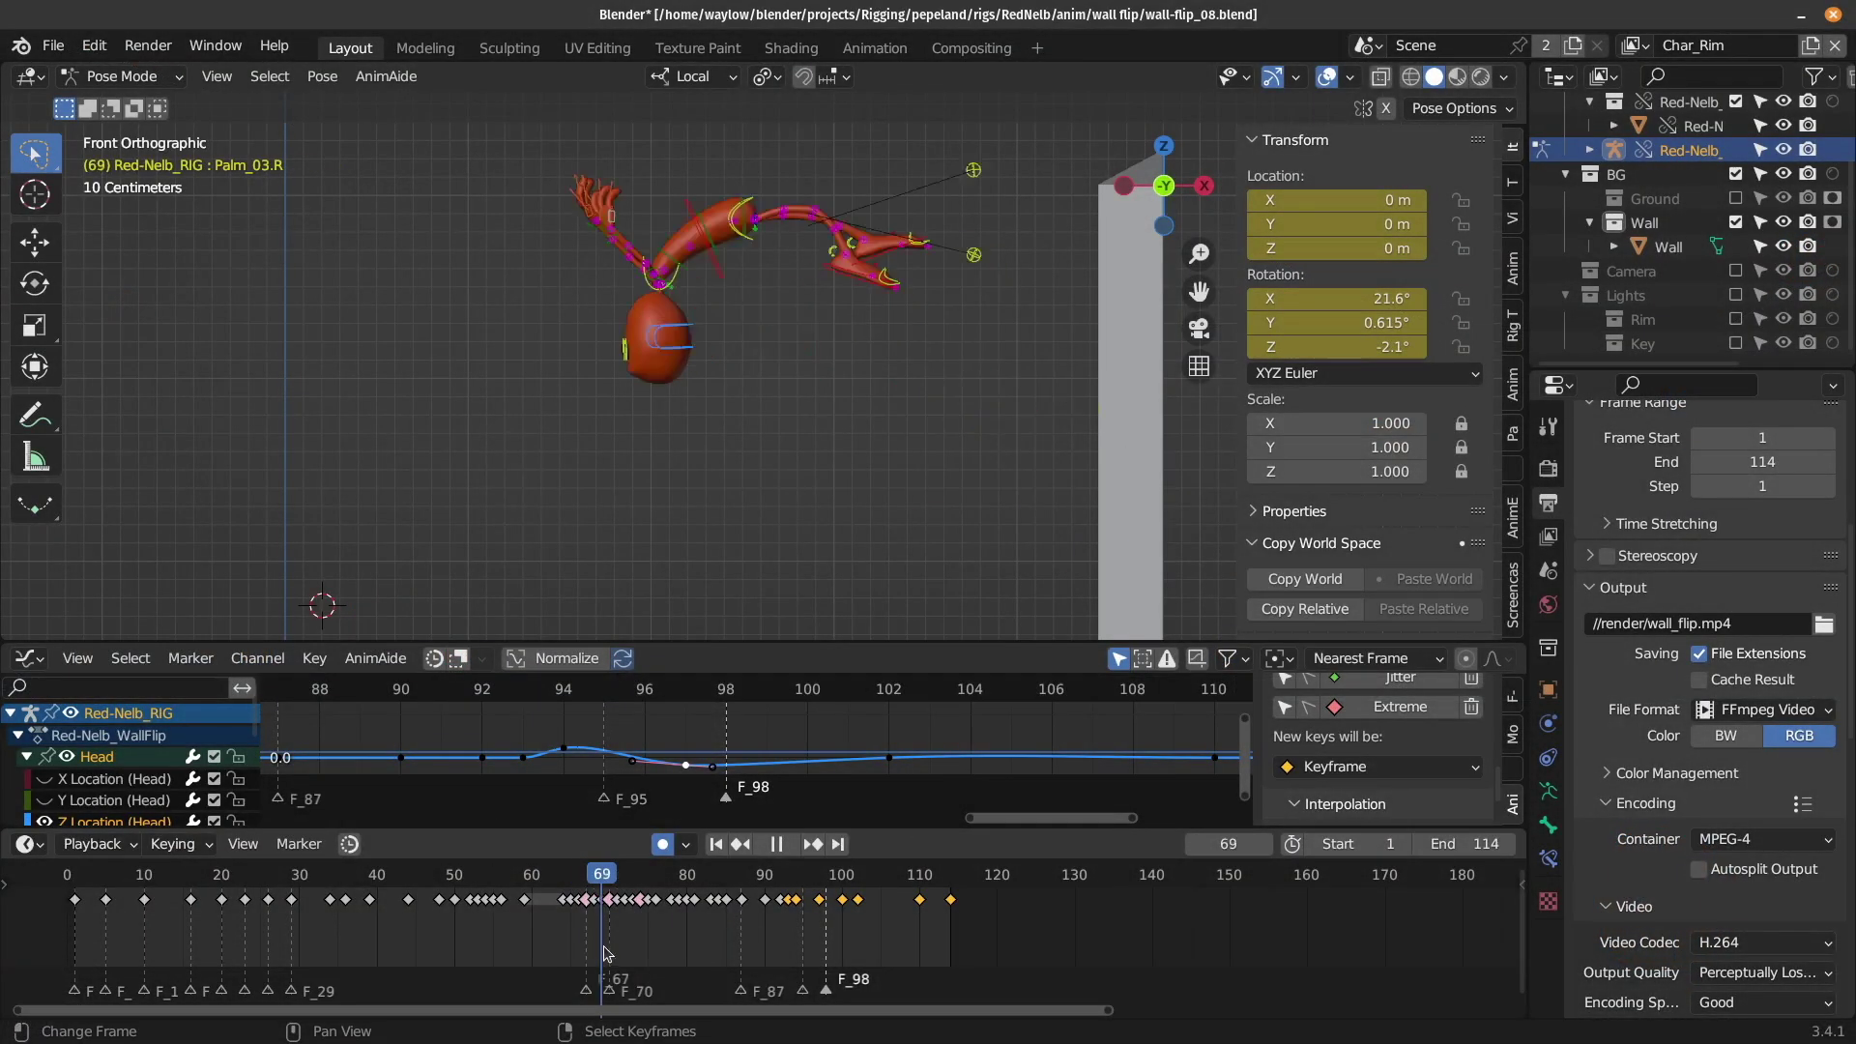
drag(622, 943, 608, 943)
- Step the wall-flip animation to frame 70 to inspect the rig's hand pose
key(Left)
key(Right)
key(Right)
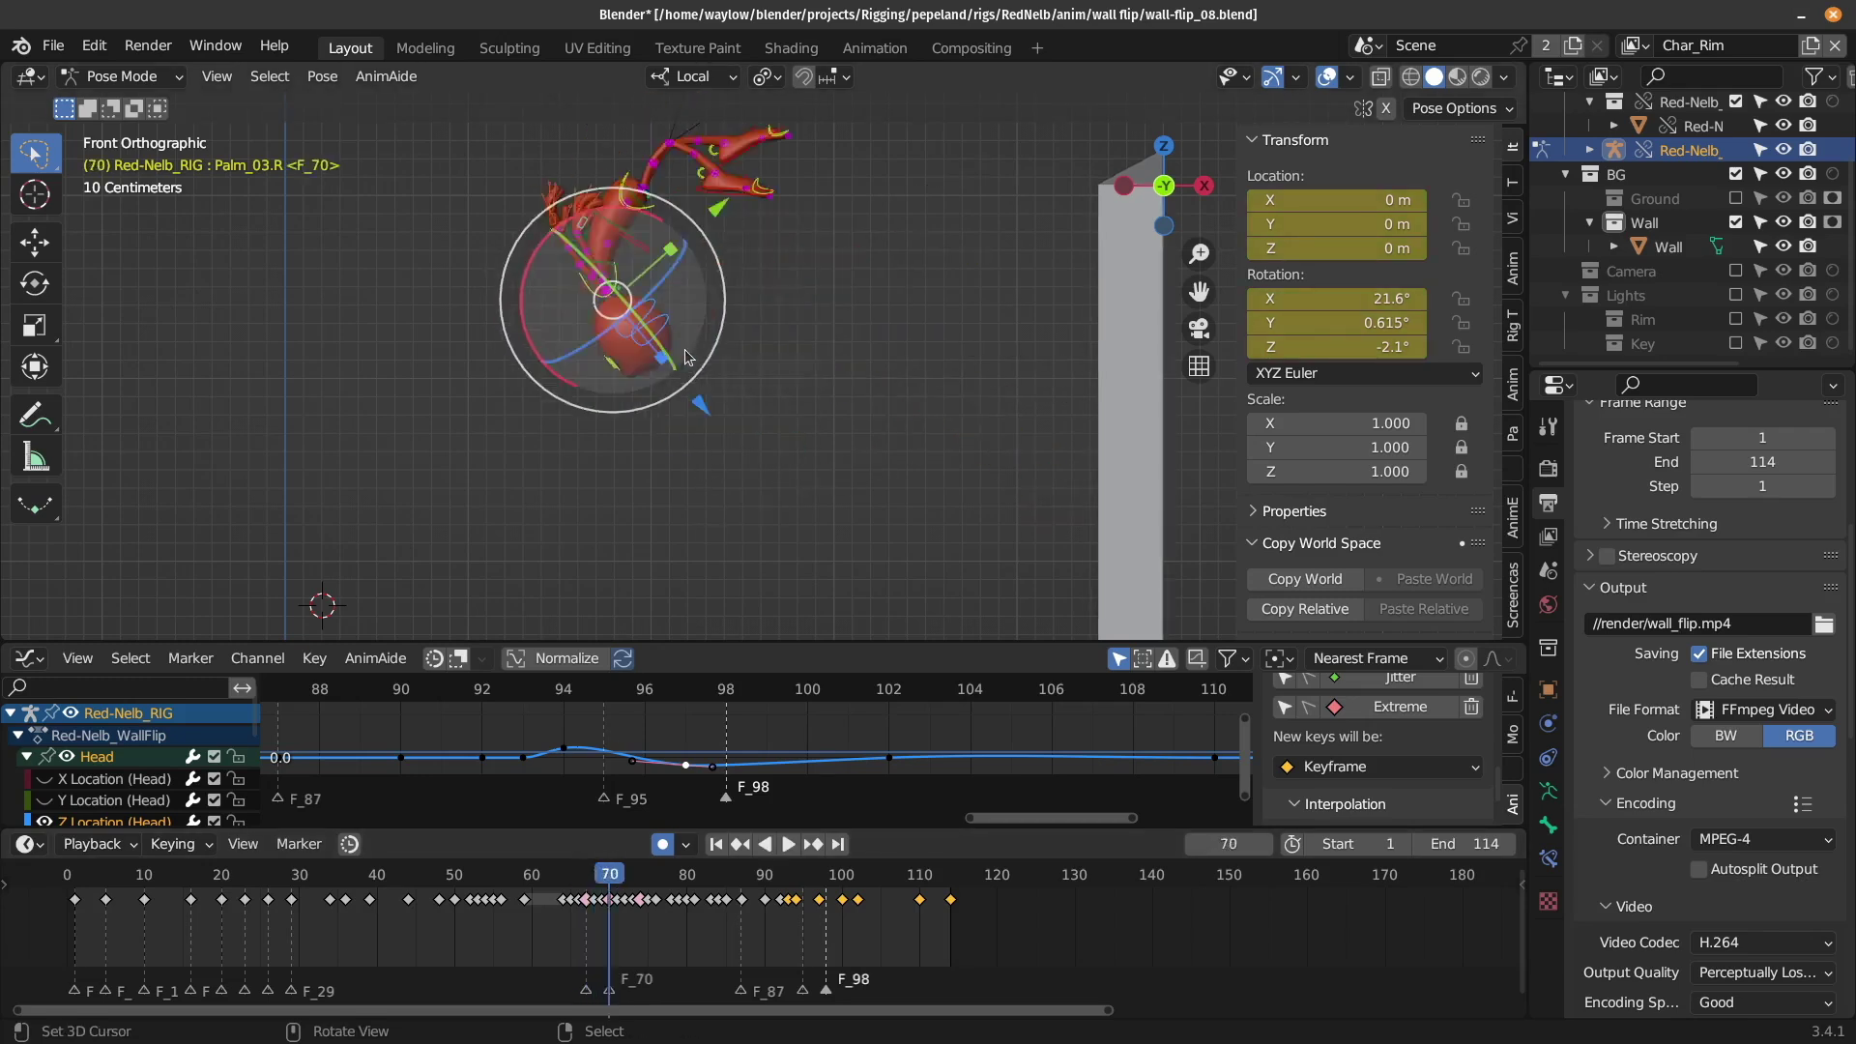